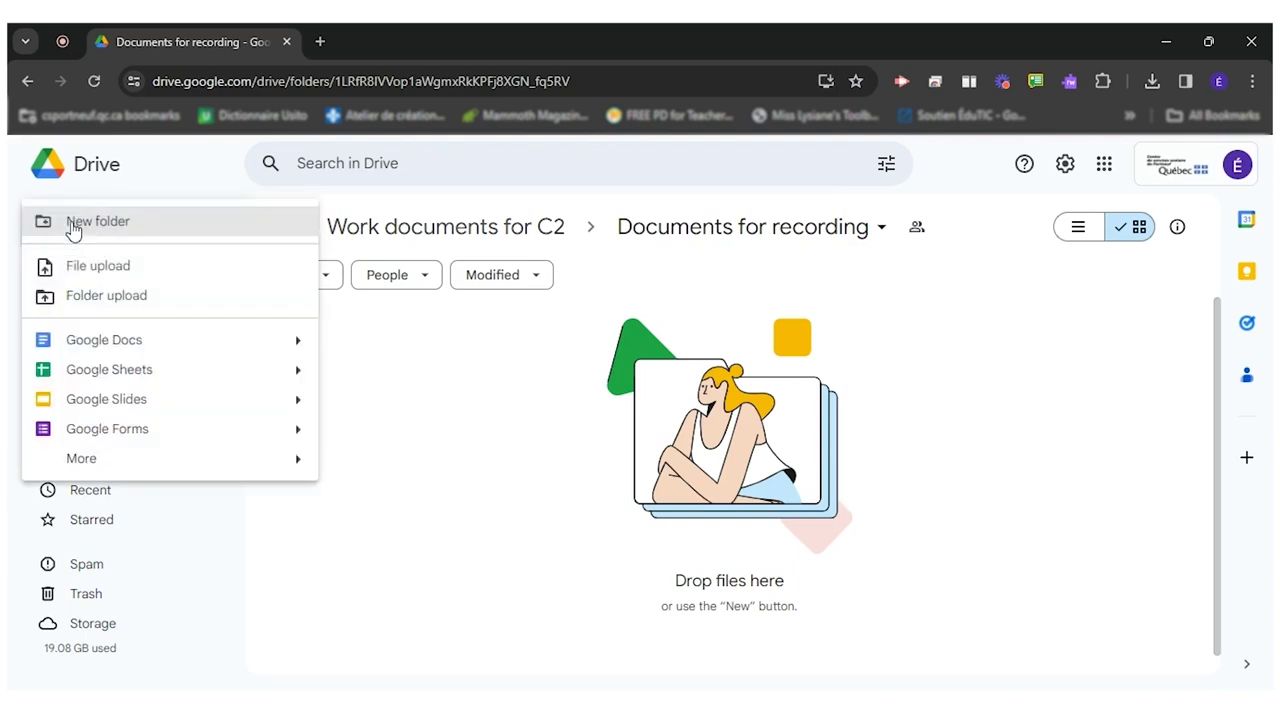
# - Create a new blank Google Slides presentation in the shared Documents for recording folder
pyautogui.click(130, 407)
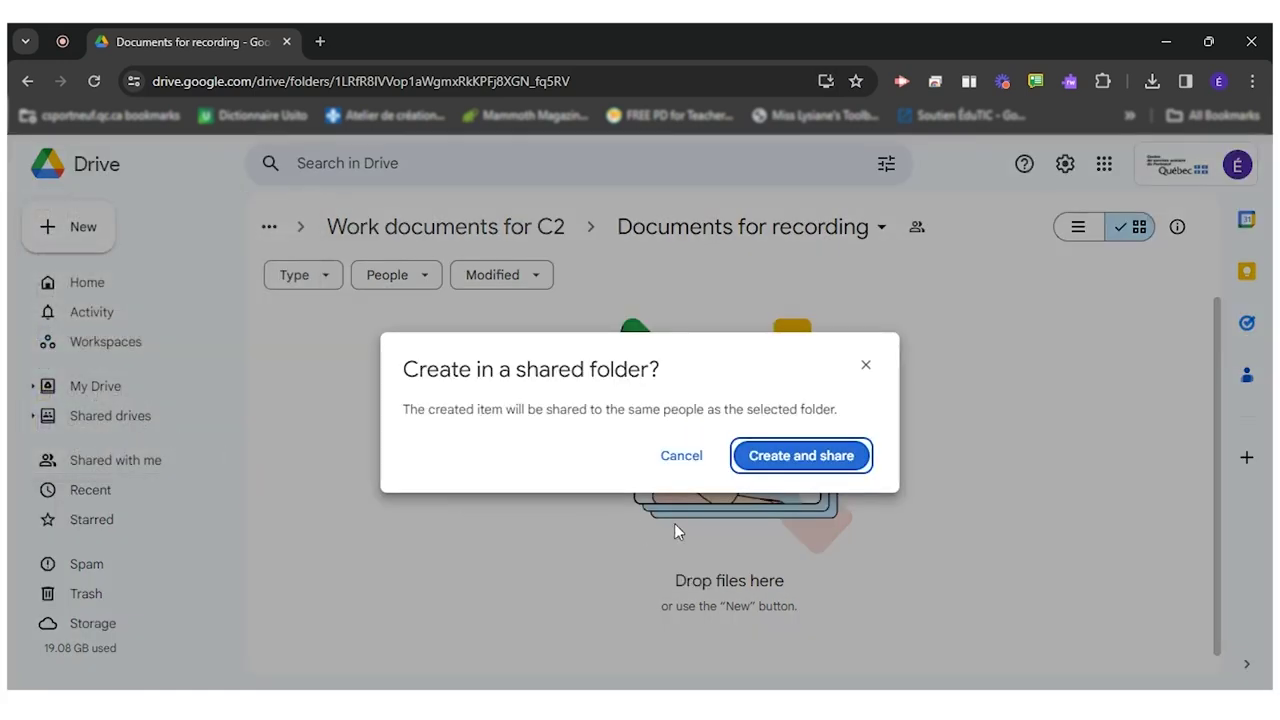
pyautogui.click(822, 462)
pyautogui.click(192, 154)
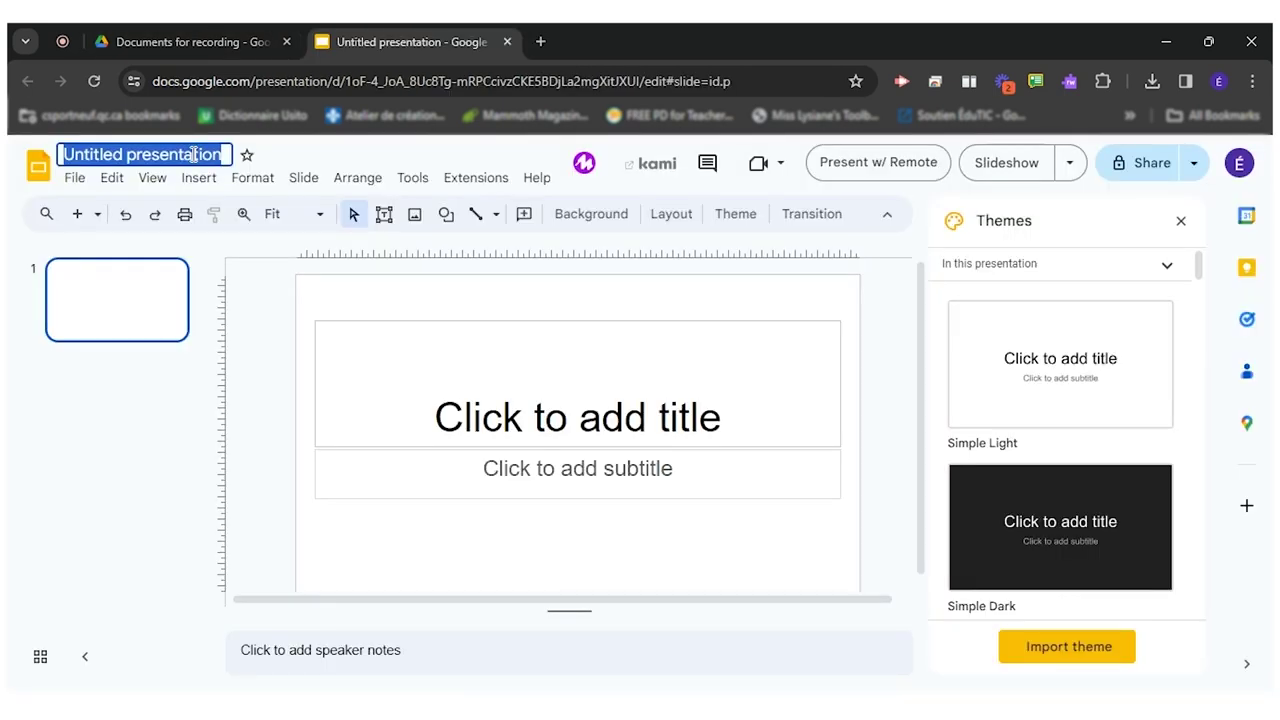
# - Title the file Postcard, make the slide background black, and delete the subtitle placeholder
pyautogui.write('Postcard')
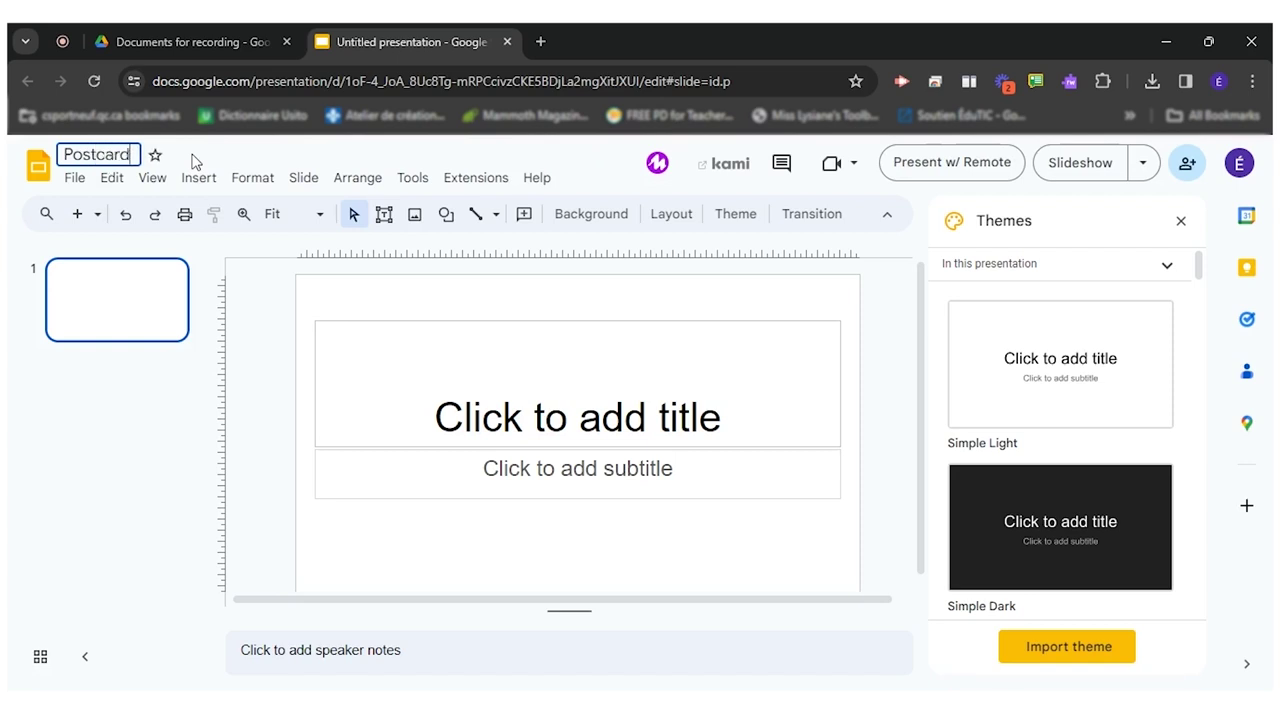
pyautogui.press('Return')
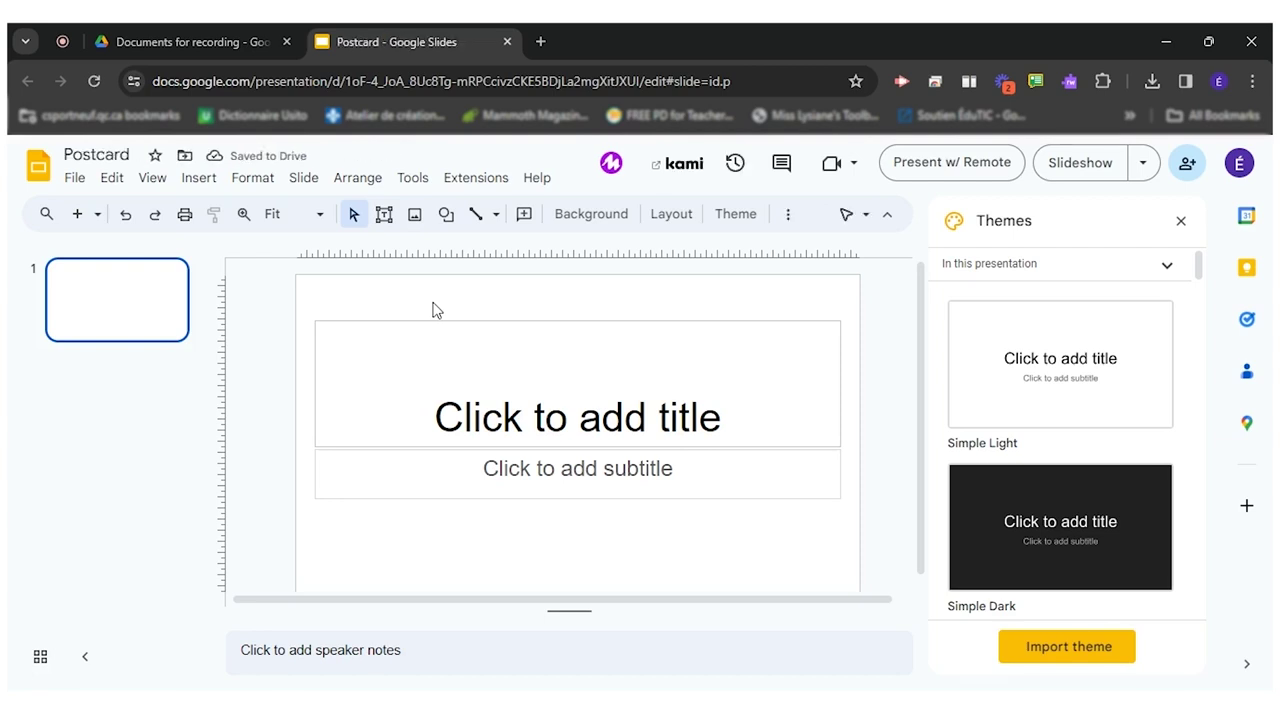
pyautogui.click(608, 213)
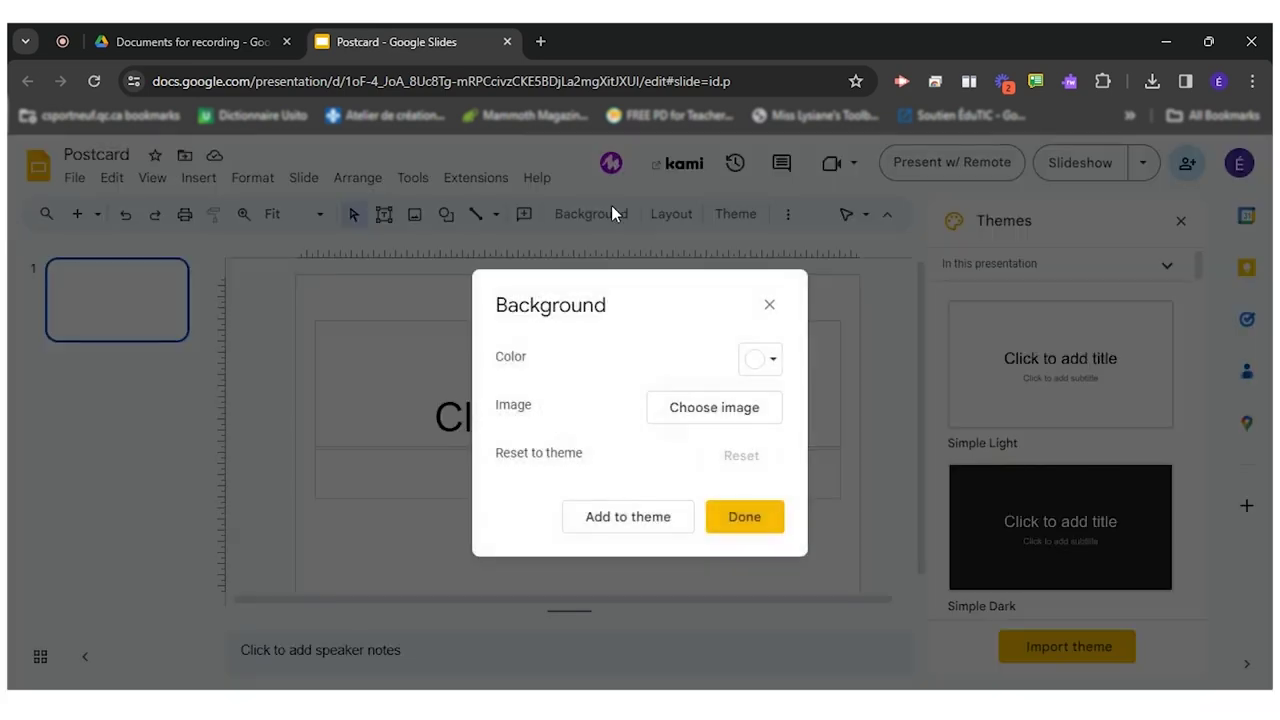
pyautogui.click(757, 360)
pyautogui.click(756, 455)
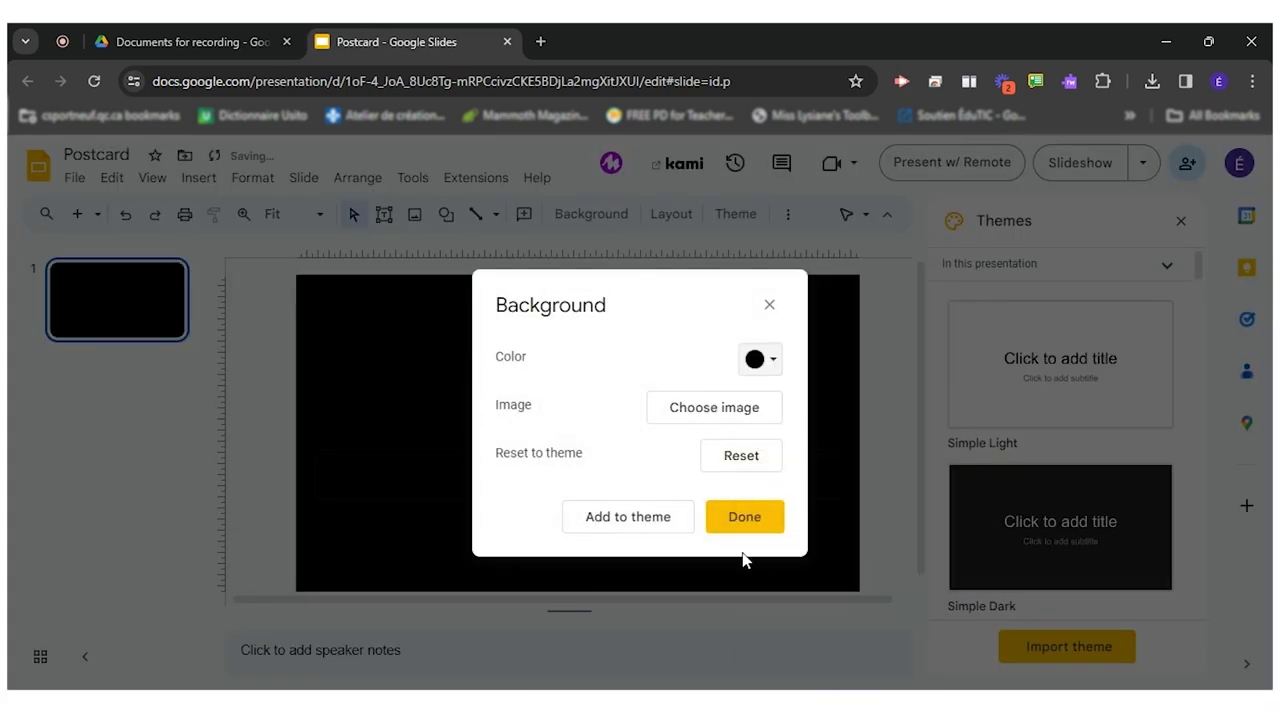
pyautogui.click(754, 517)
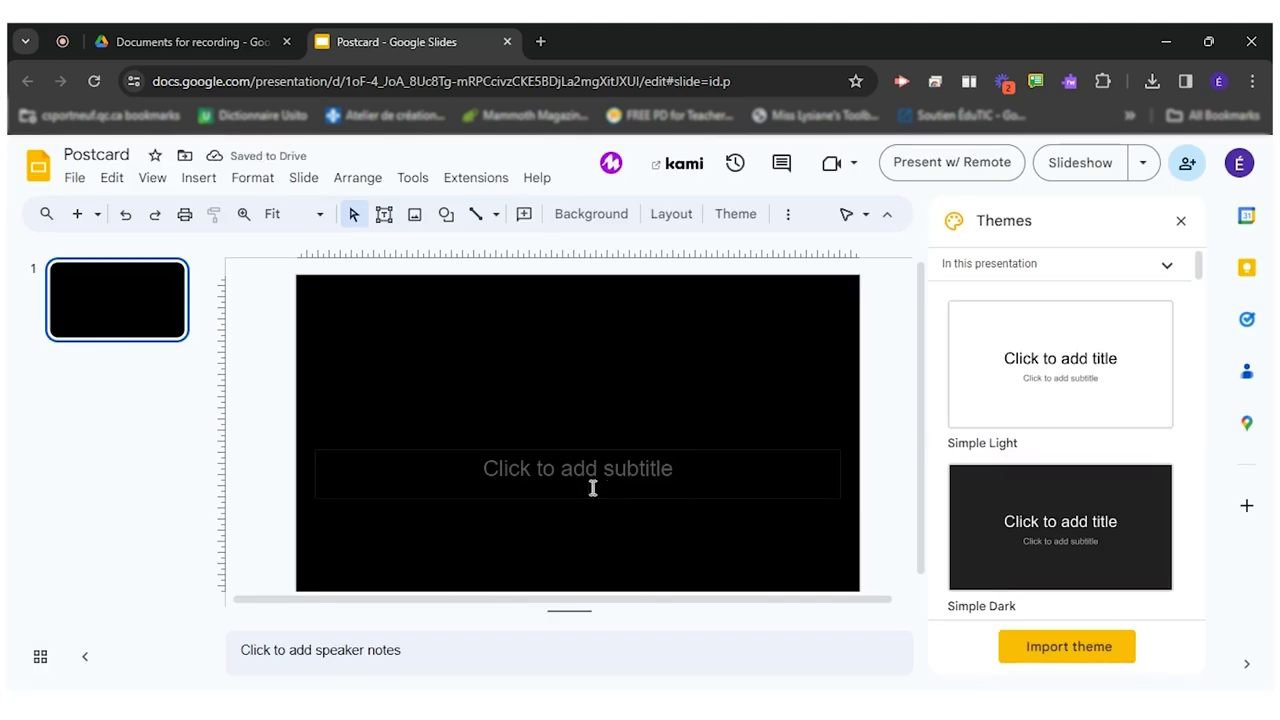
pyautogui.click(597, 453)
pyautogui.press('Delete')
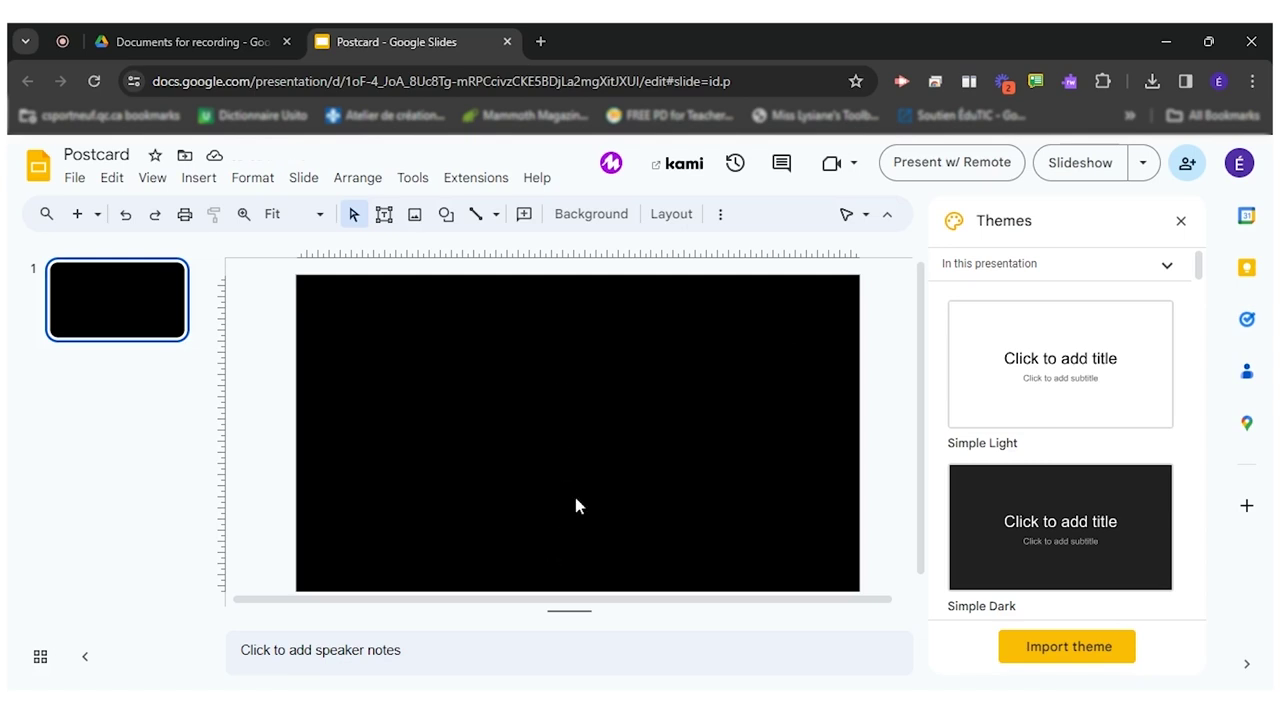
# - Draw a straight vertical line down the slide centre with a 4px weight
pyautogui.click(497, 220)
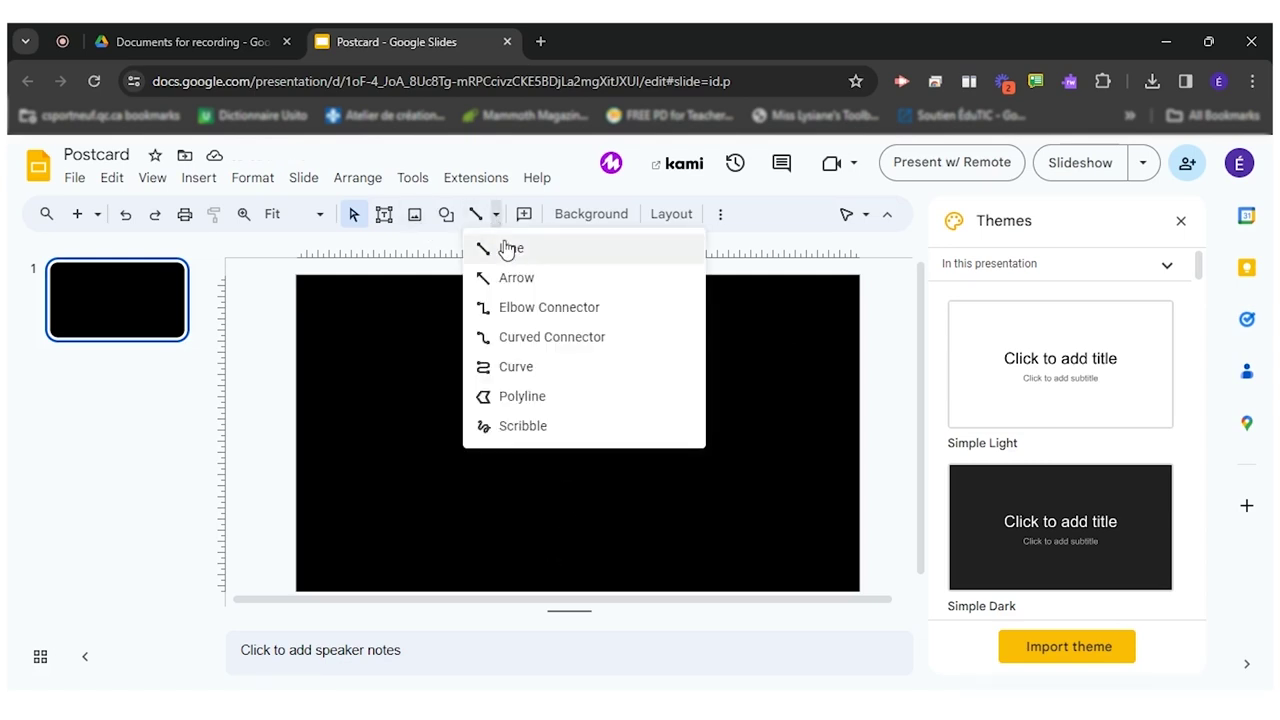
pyautogui.click(508, 248)
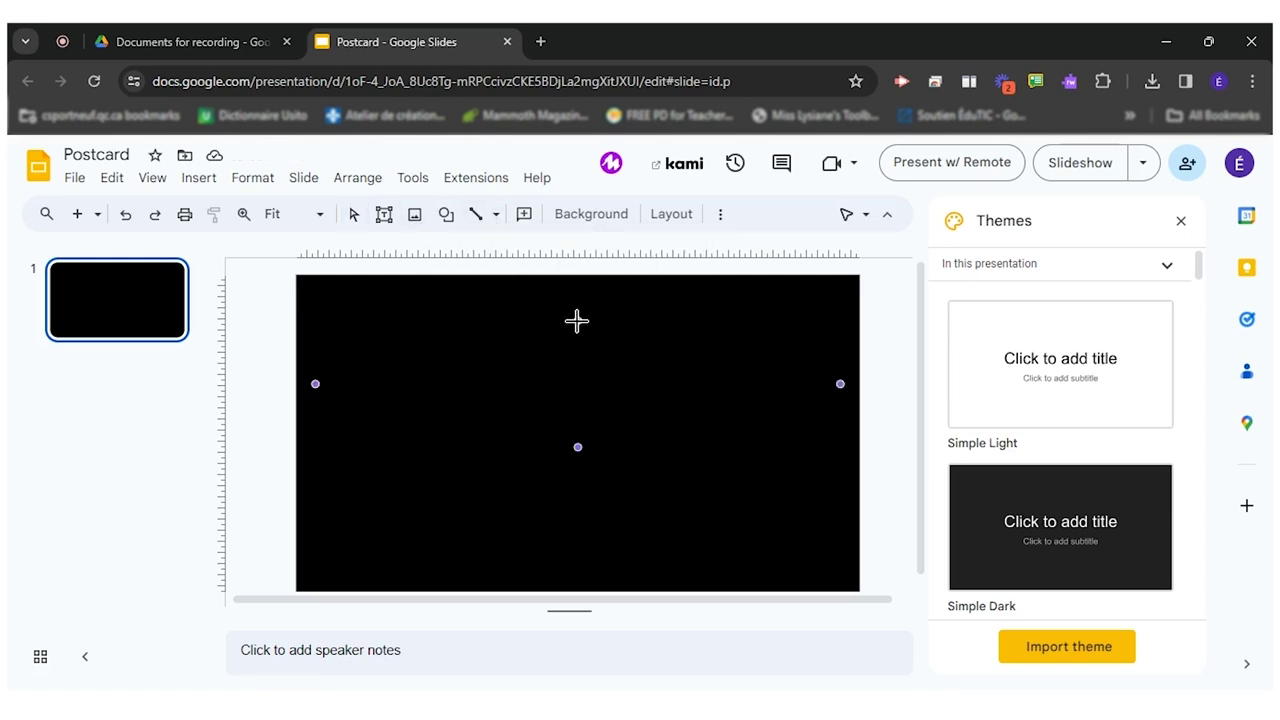
pyautogui.moveTo(577, 320); pyautogui.dragTo(580, 543)
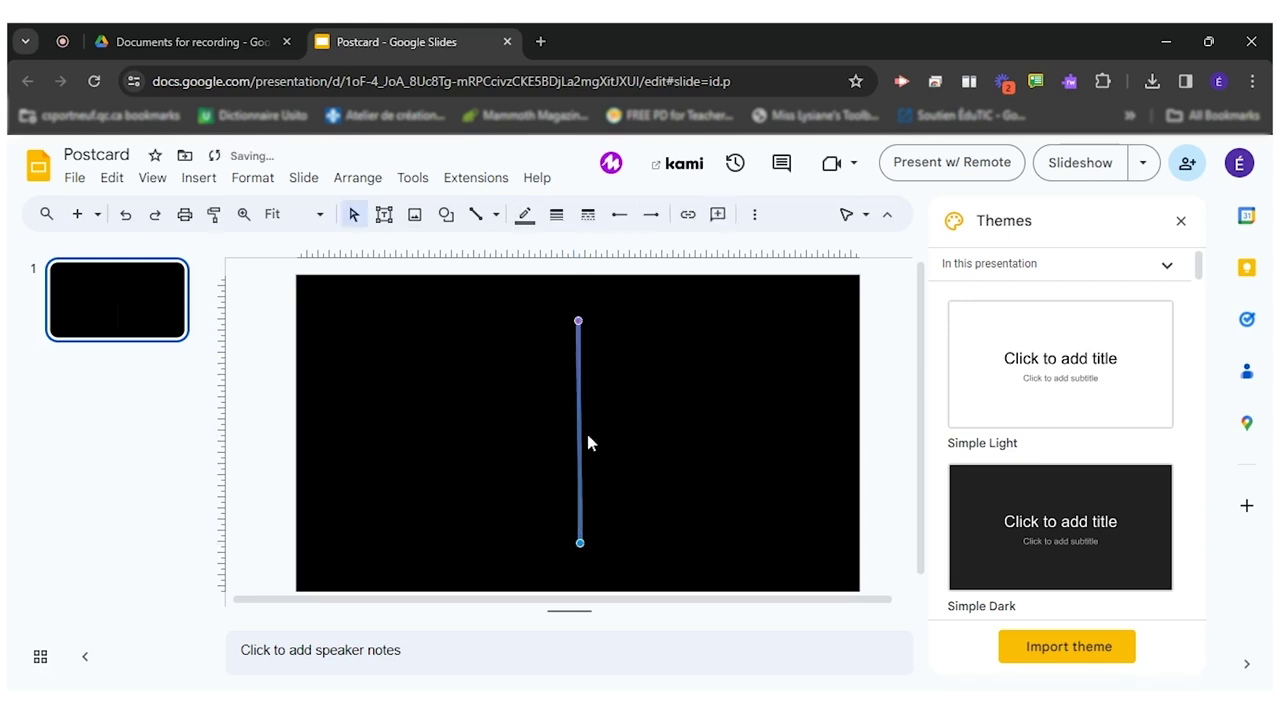
pyautogui.click(557, 216)
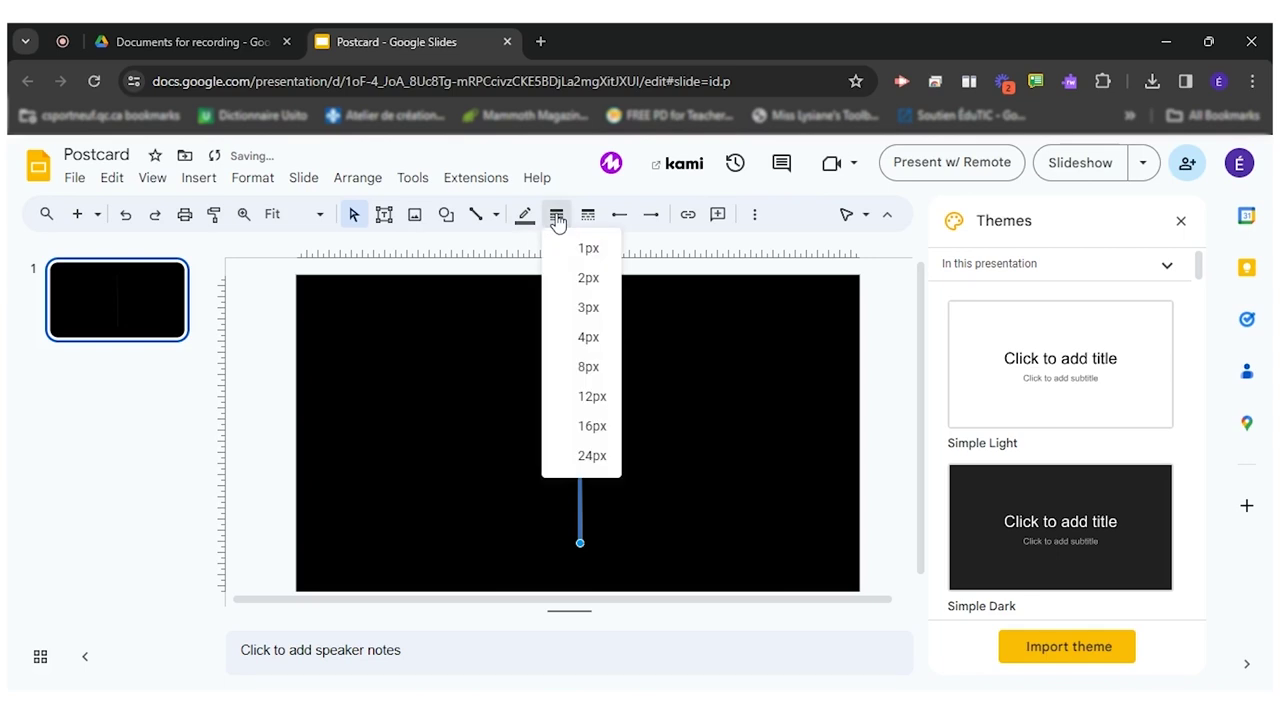
pyautogui.click(594, 336)
pyautogui.click(630, 557)
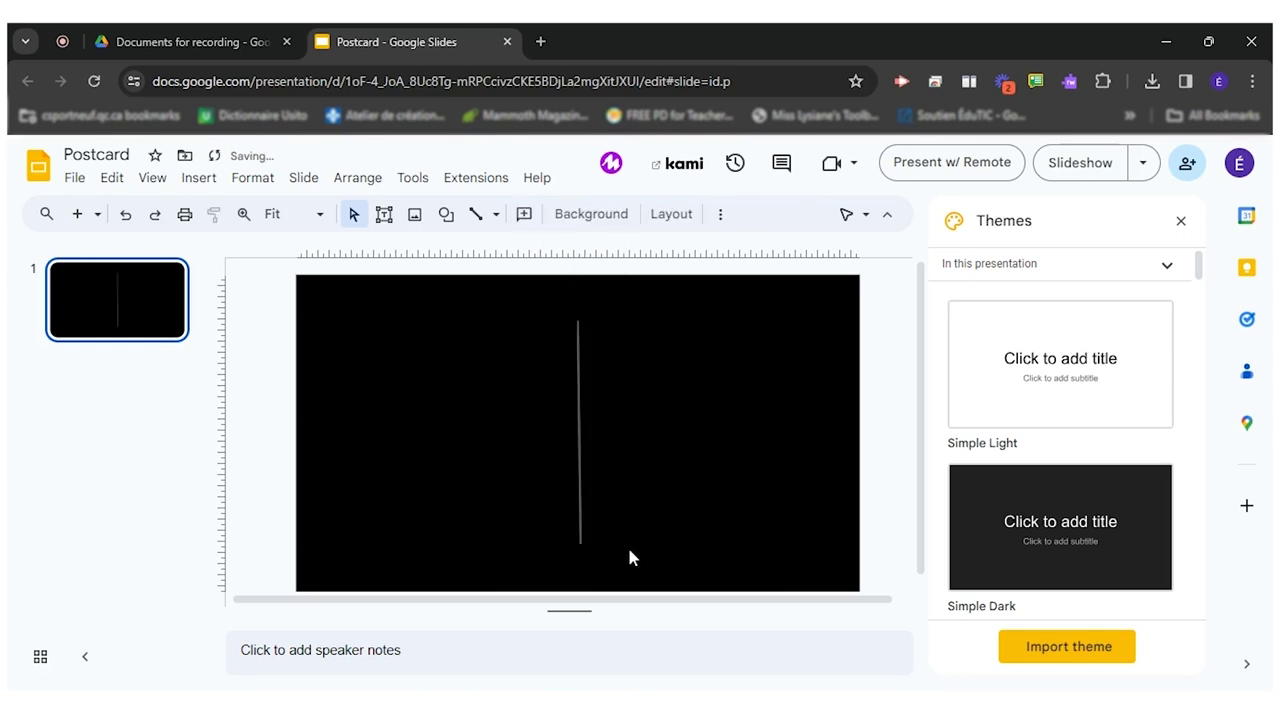
# - Make the line white and straighten it so it is perfectly vertical
pyautogui.click(584, 446)
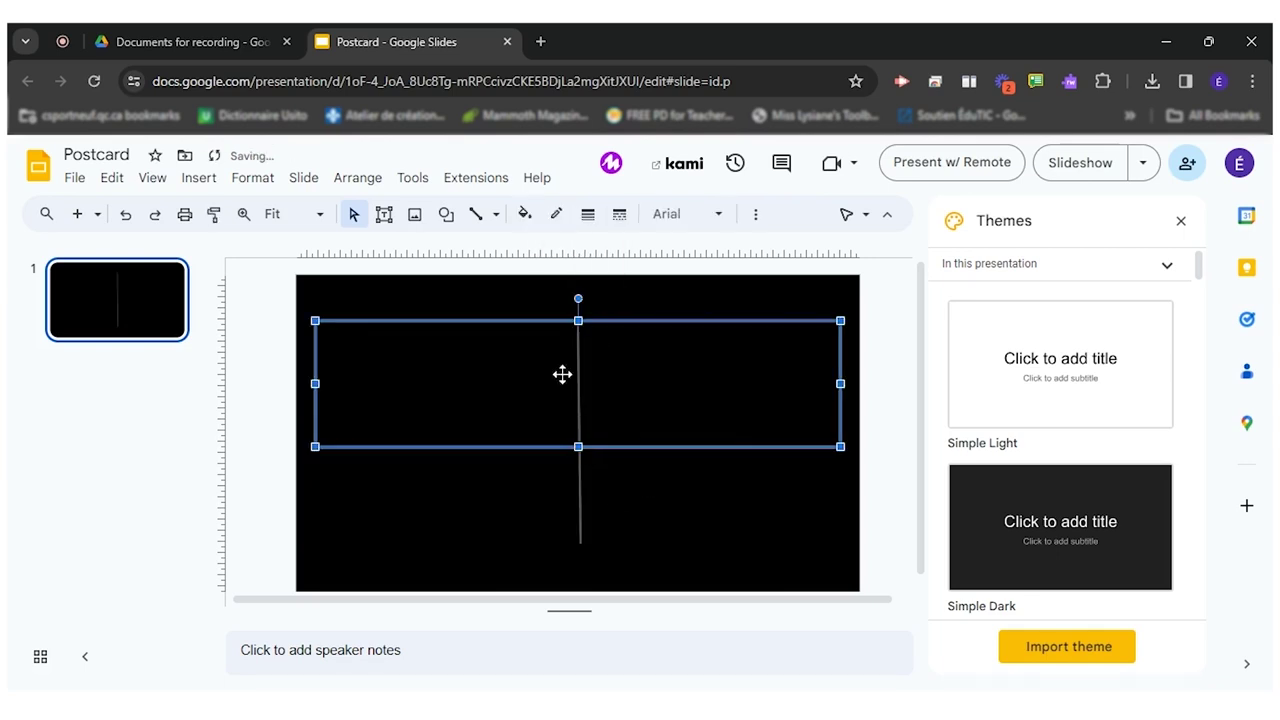
pyautogui.click(561, 317)
pyautogui.click(577, 318)
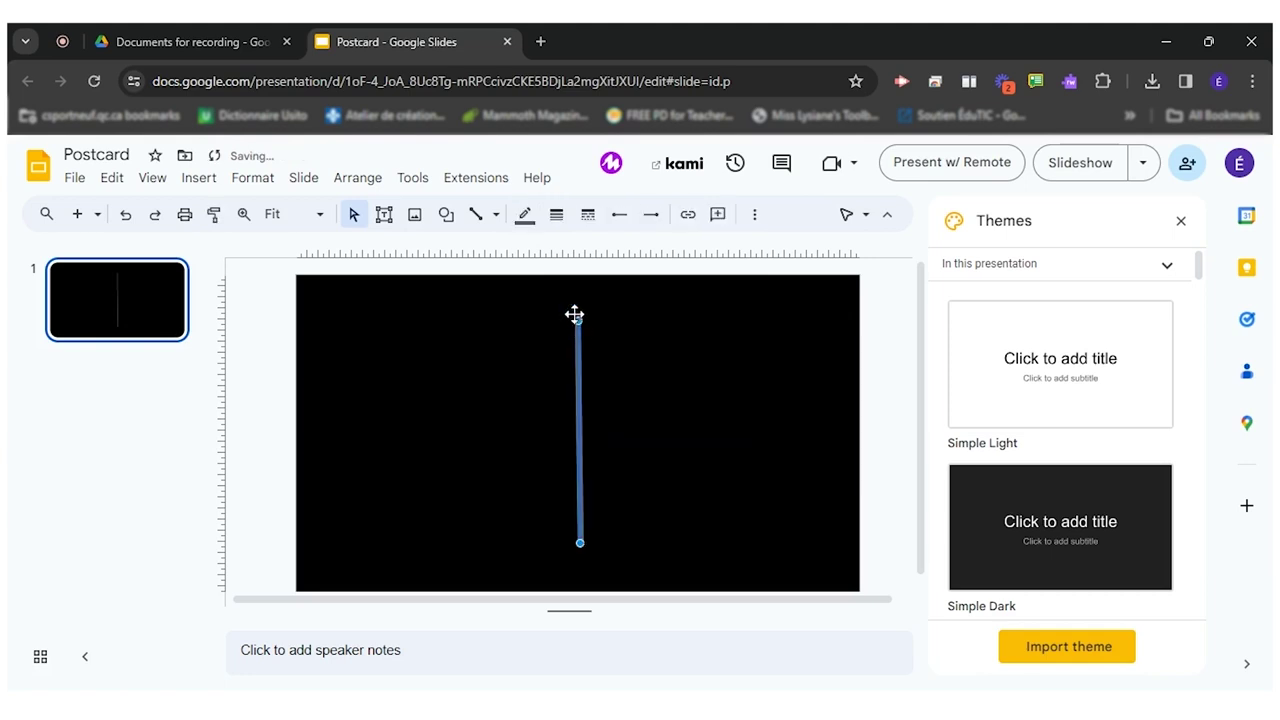
pyautogui.click(556, 216)
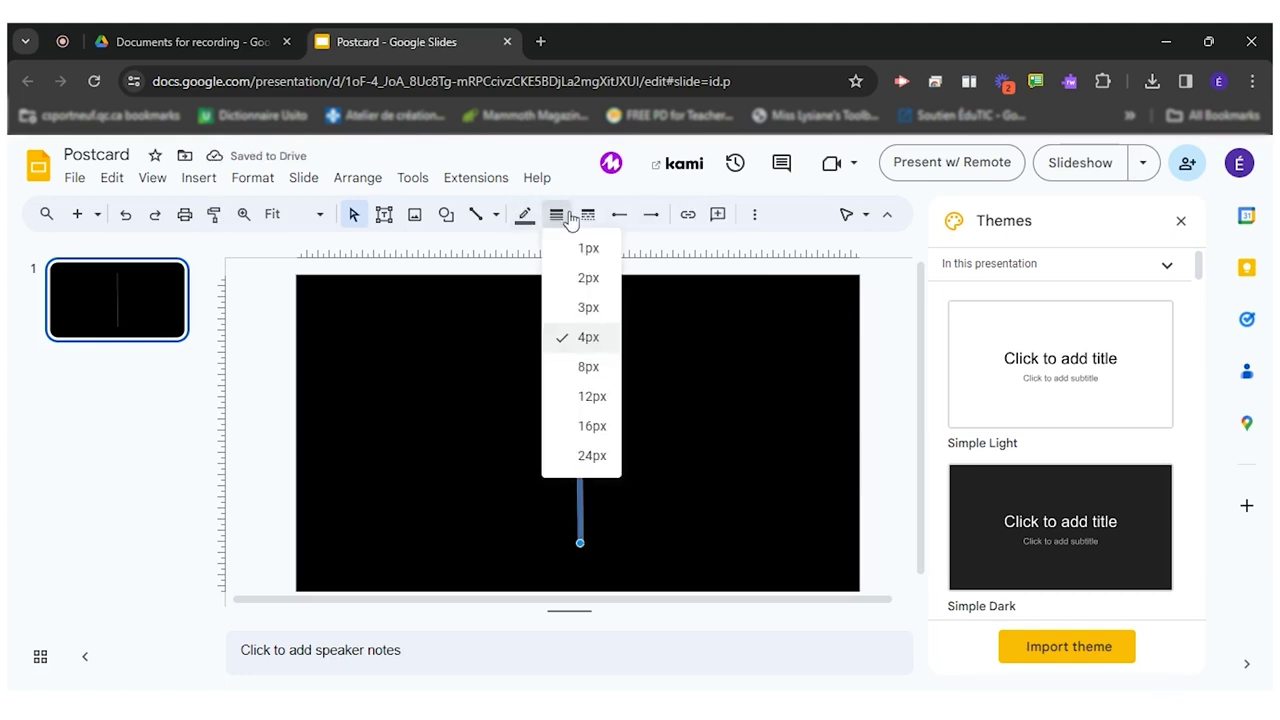
pyautogui.click(524, 216)
pyautogui.click(550, 273)
pyautogui.click(492, 363)
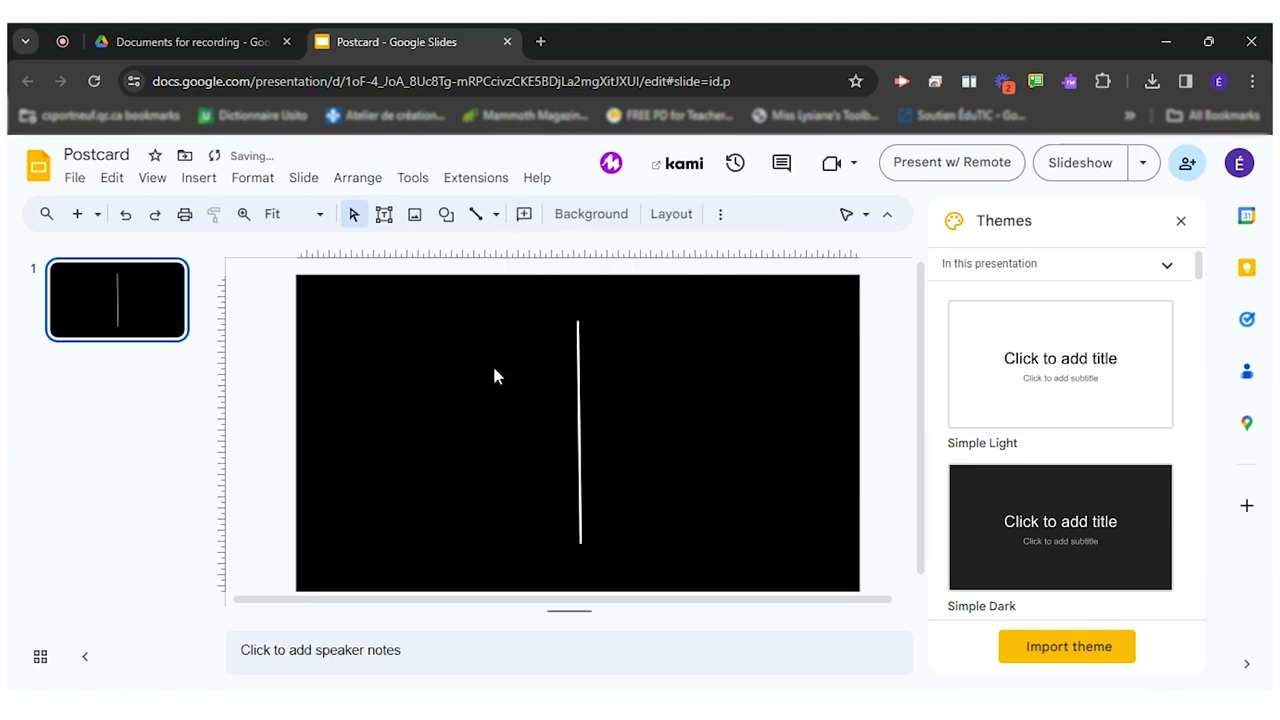
pyautogui.click(572, 543)
pyautogui.moveTo(572, 543); pyautogui.dragTo(579, 543)
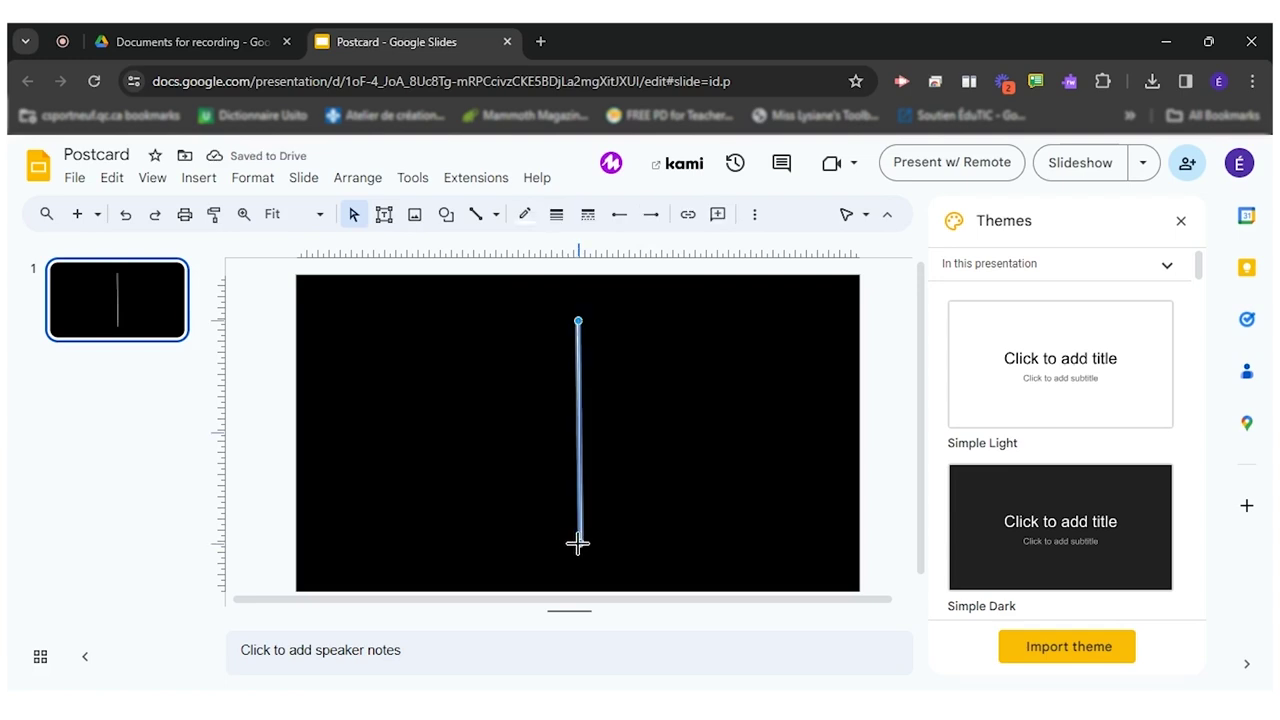
pyautogui.click(668, 552)
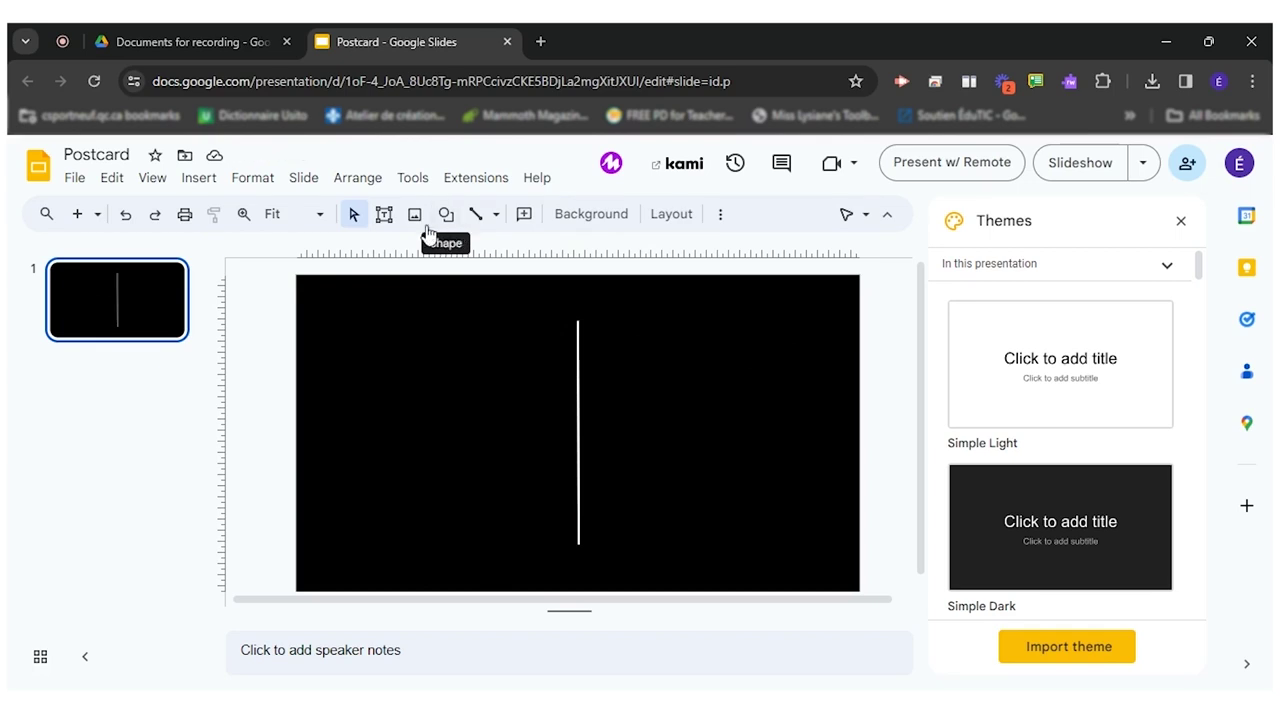
# - Draw a text box right of the line holding a name and street address on two lines
pyautogui.click(384, 216)
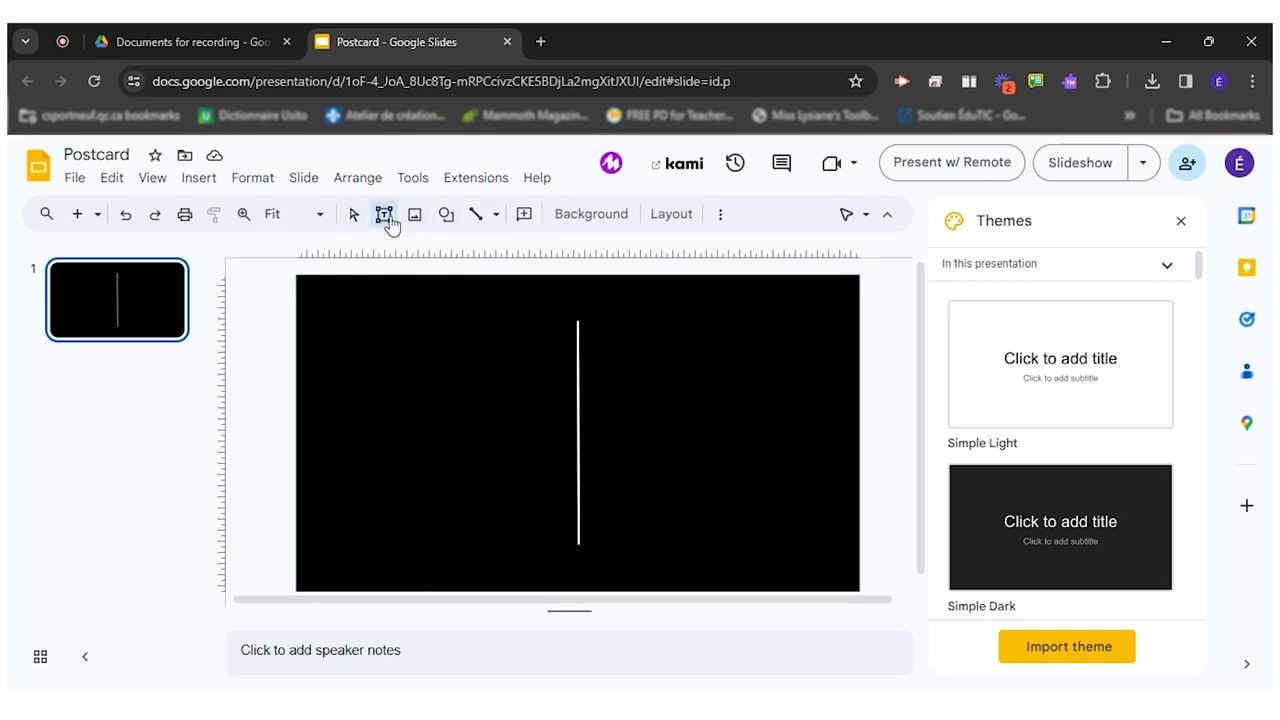
pyautogui.moveTo(599, 379); pyautogui.dragTo(838, 477)
pyautogui.write('Emilie Racine')
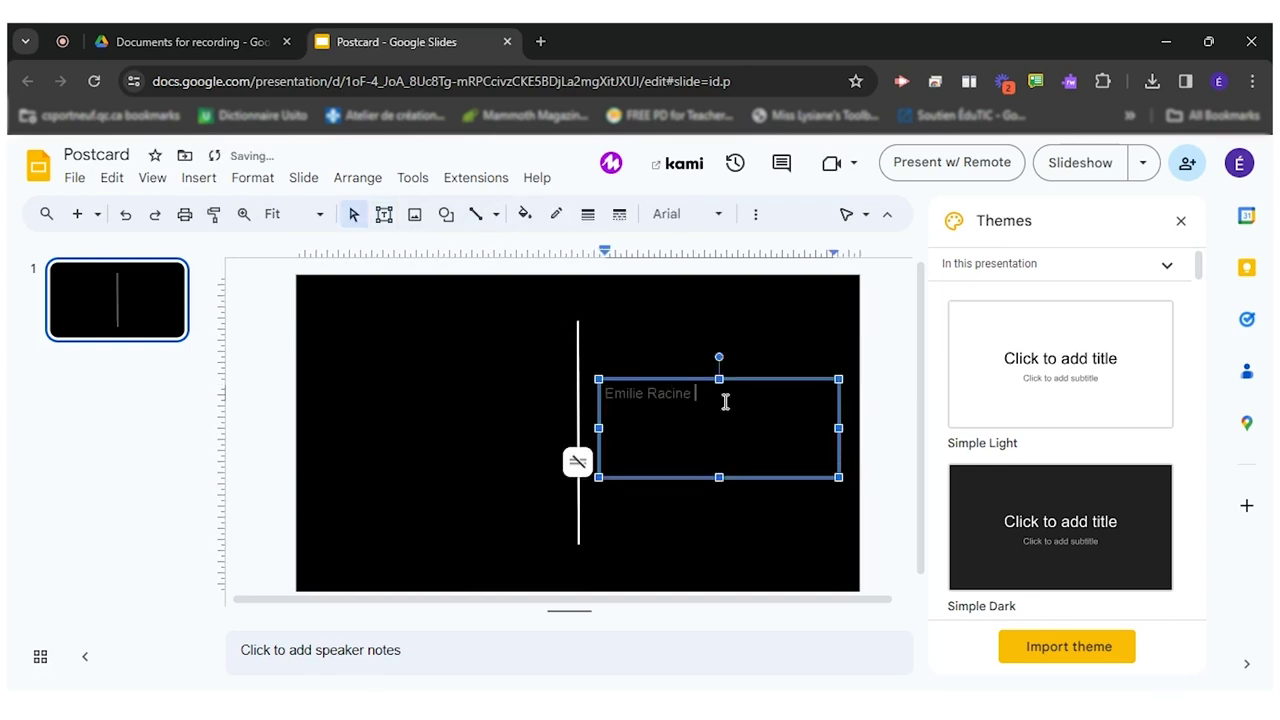
pyautogui.press('Return')
pyautogui.write('555 Sunshine Road')
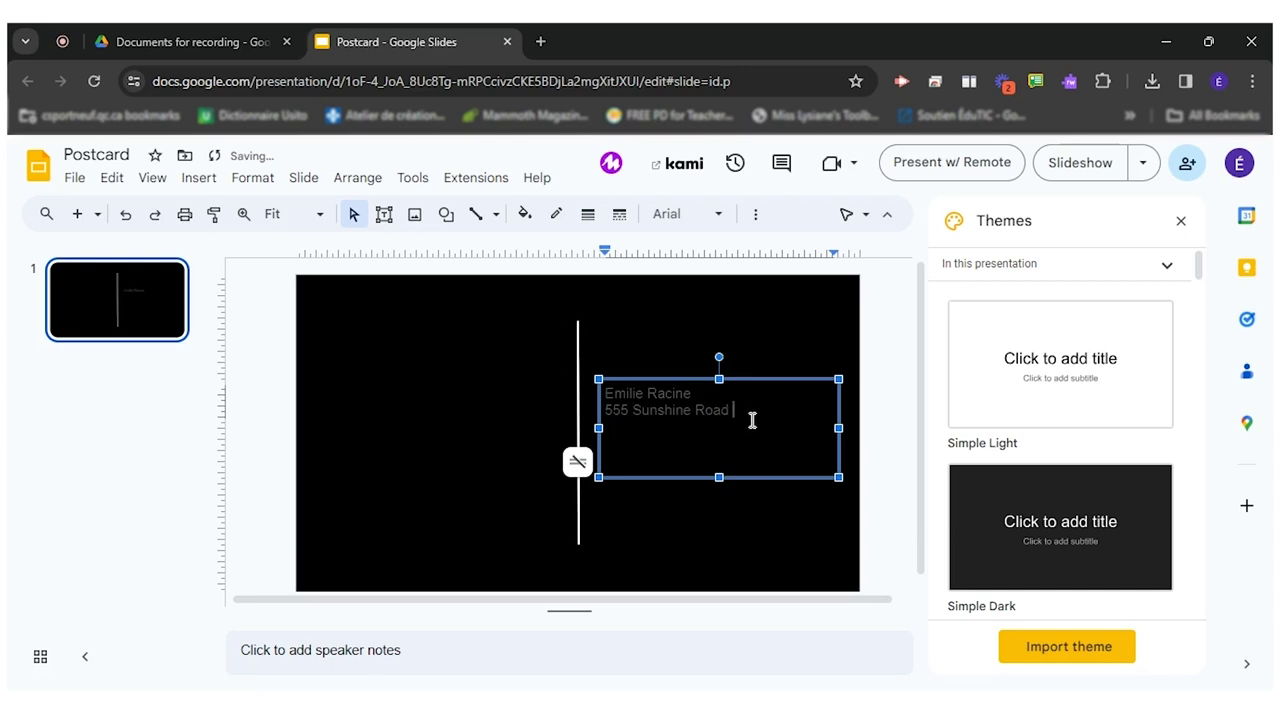
# - Format the address text in Fredoka One font with white text colour
pyautogui.moveTo(749, 417); pyautogui.dragTo(600, 395)
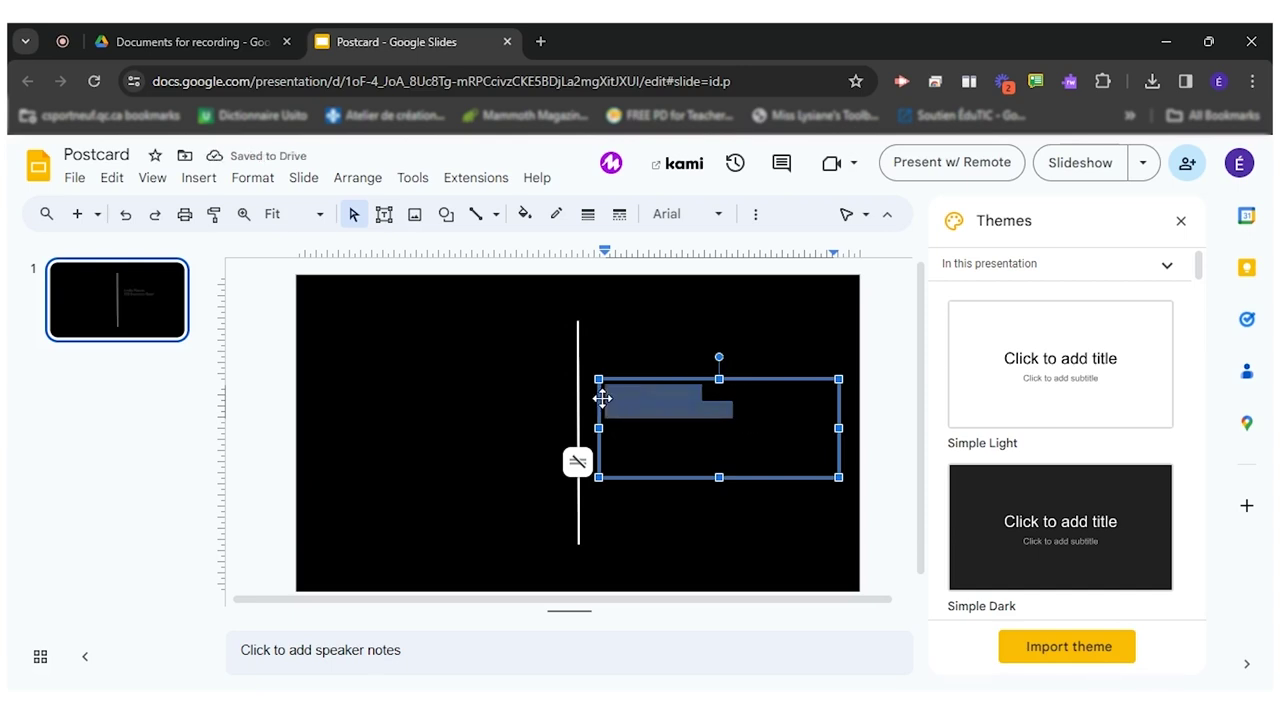
pyautogui.click(688, 214)
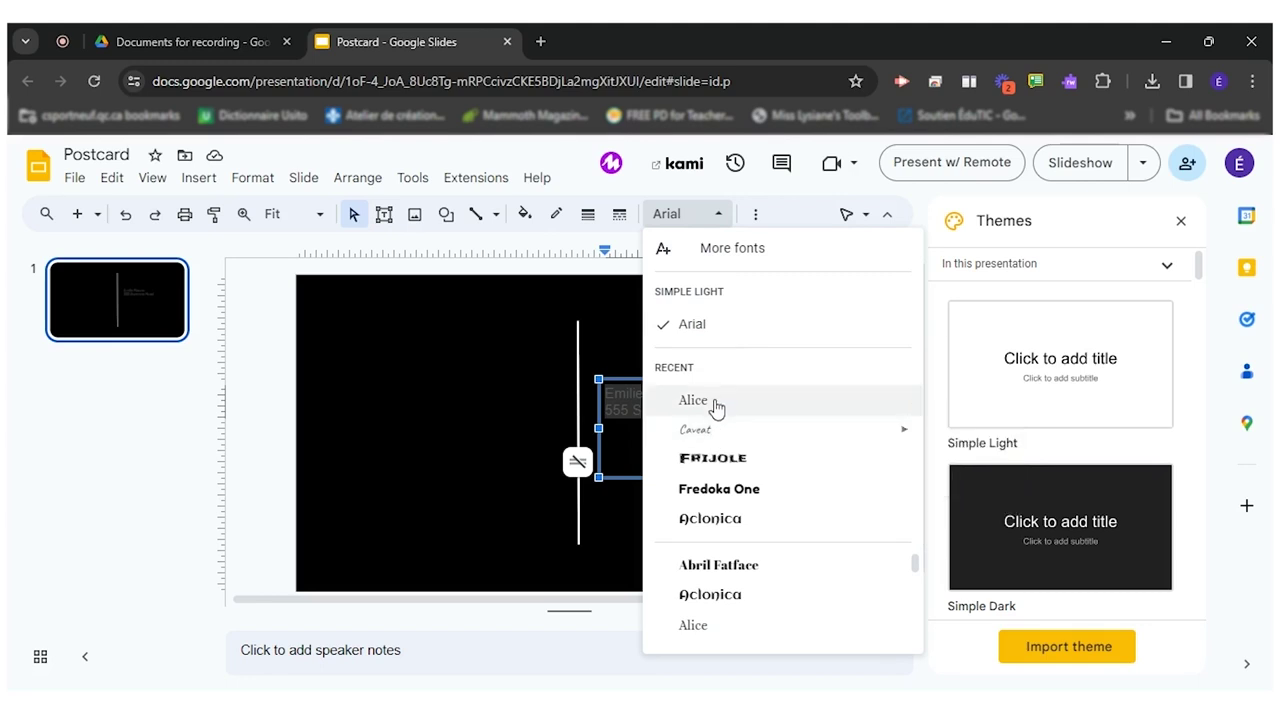
pyautogui.click(750, 490)
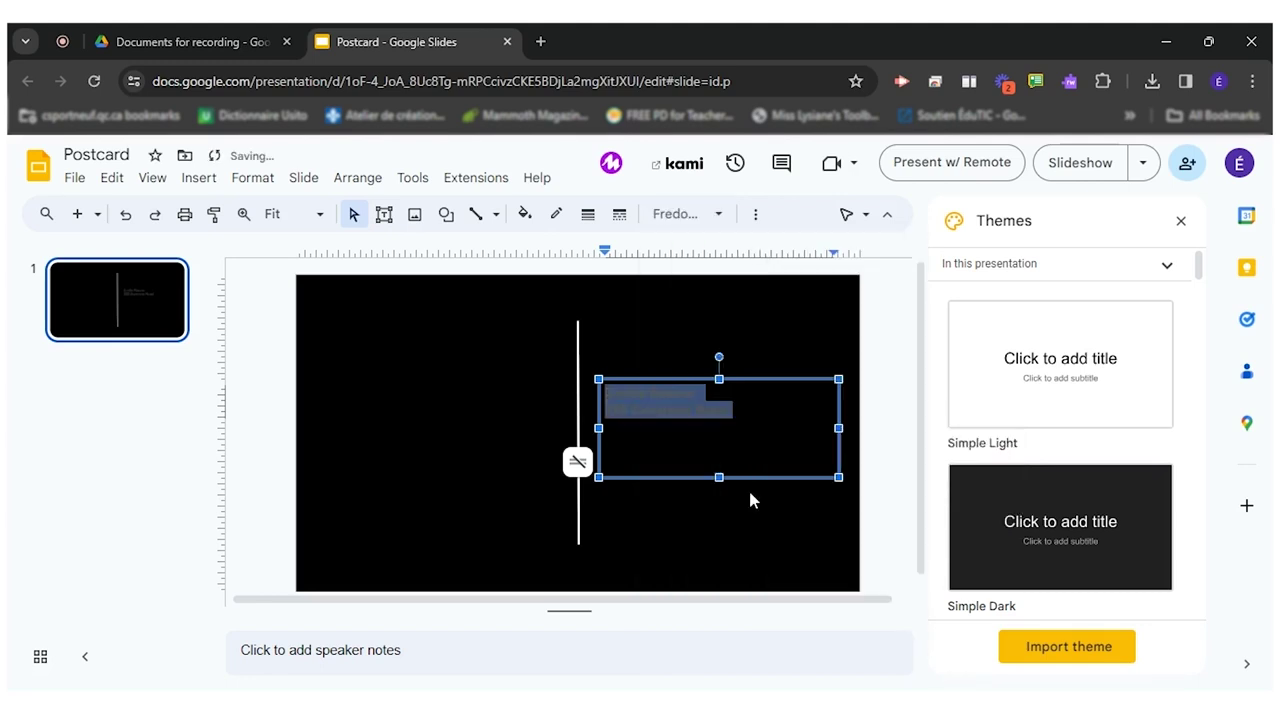
pyautogui.click(557, 216)
pyautogui.click(524, 214)
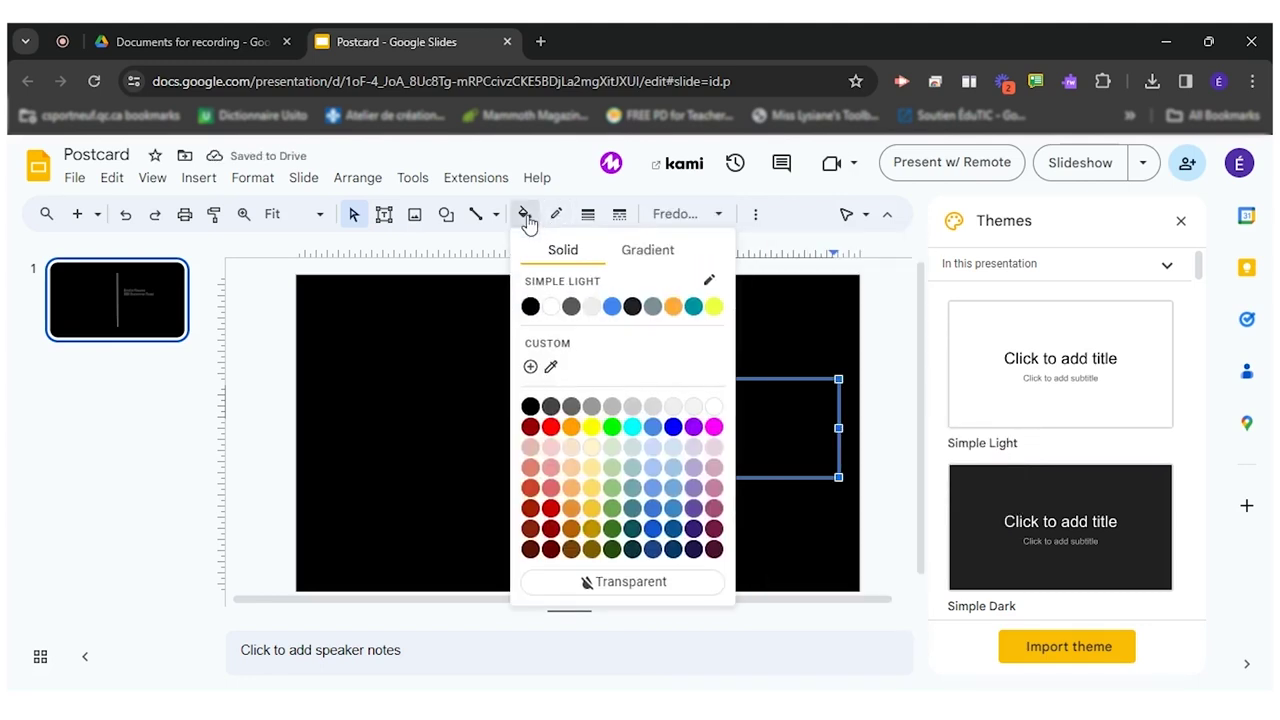
pyautogui.click(752, 216)
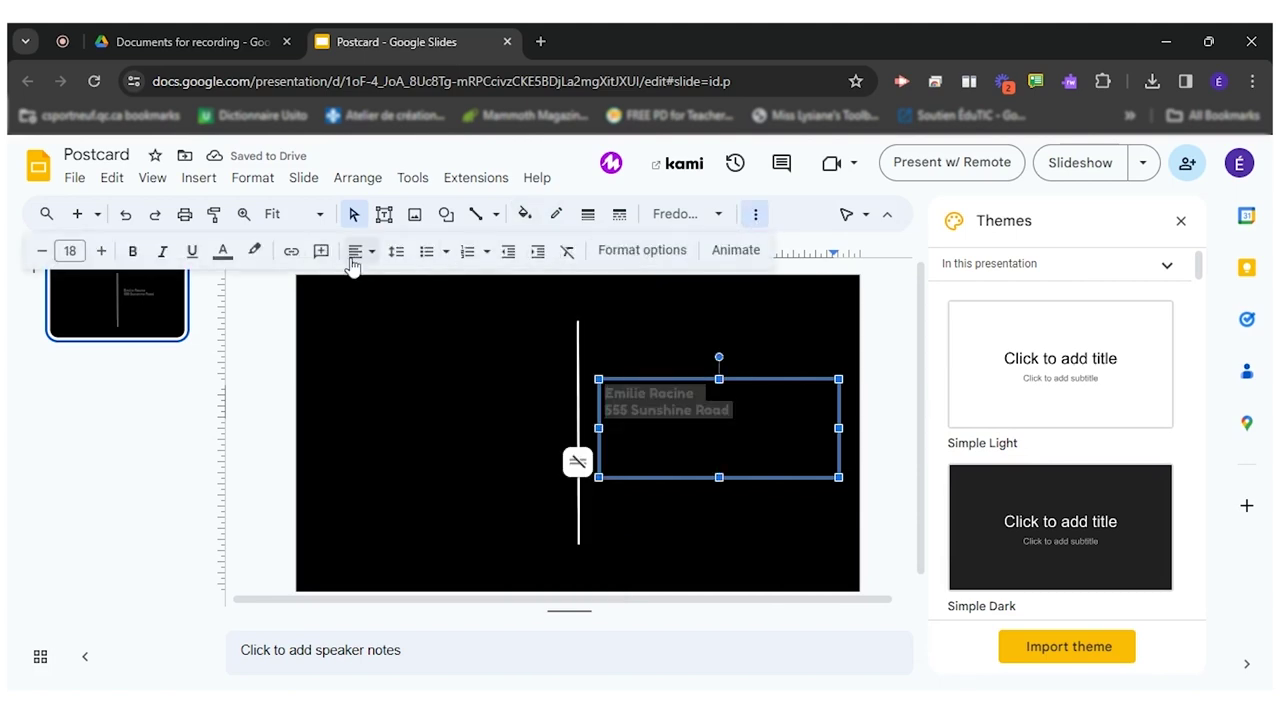
pyautogui.click(223, 250)
pyautogui.click(249, 309)
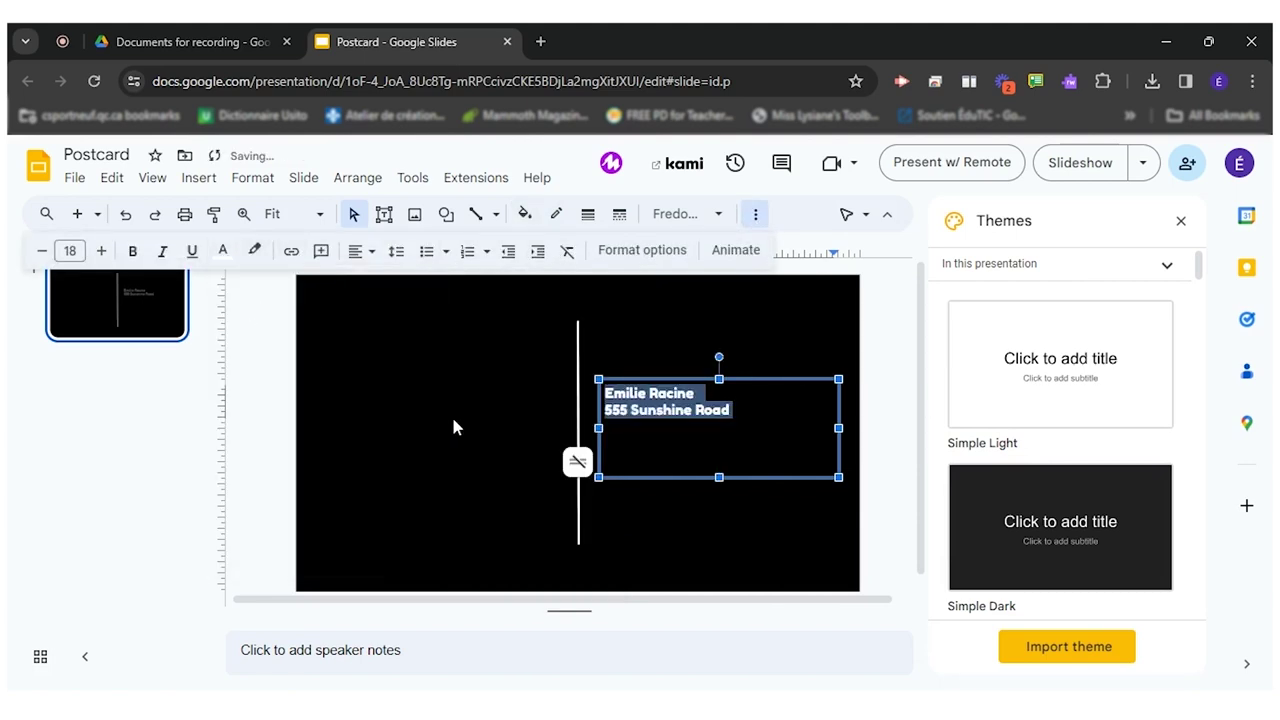
pyautogui.click(451, 415)
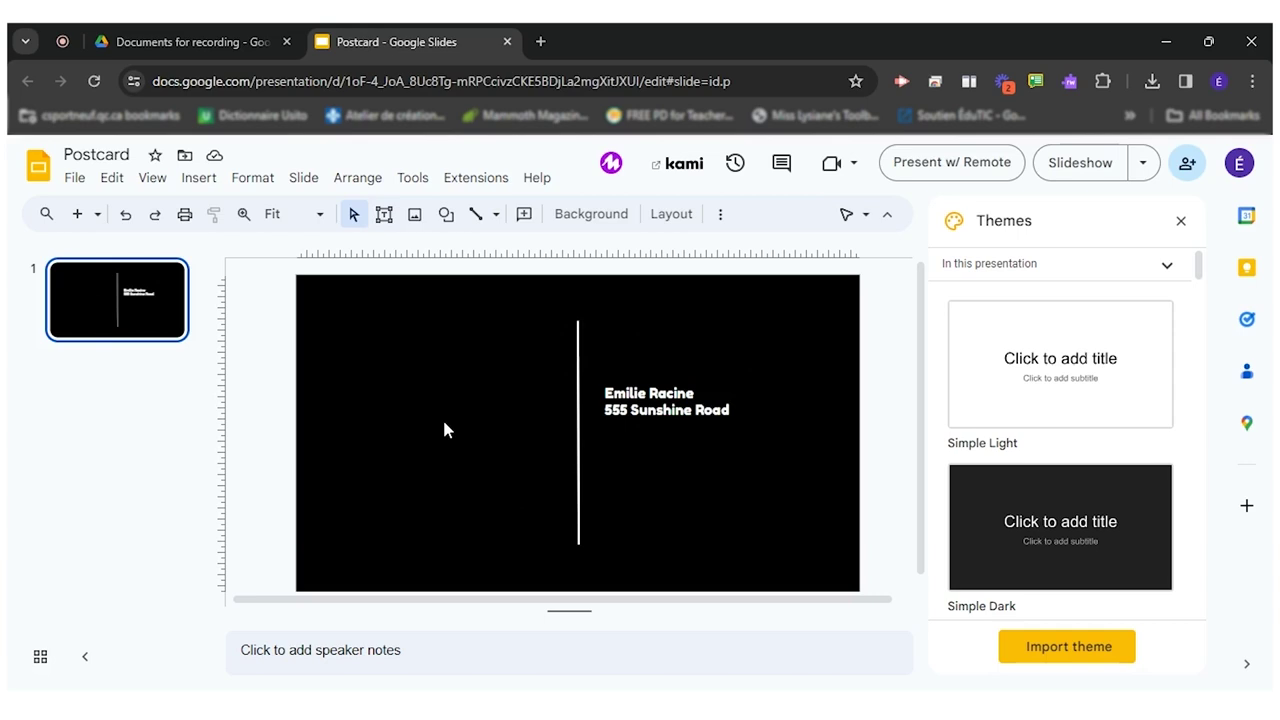
# - Search YouTube for 'panda bears' in the Insert video dialog
pyautogui.click(198, 180)
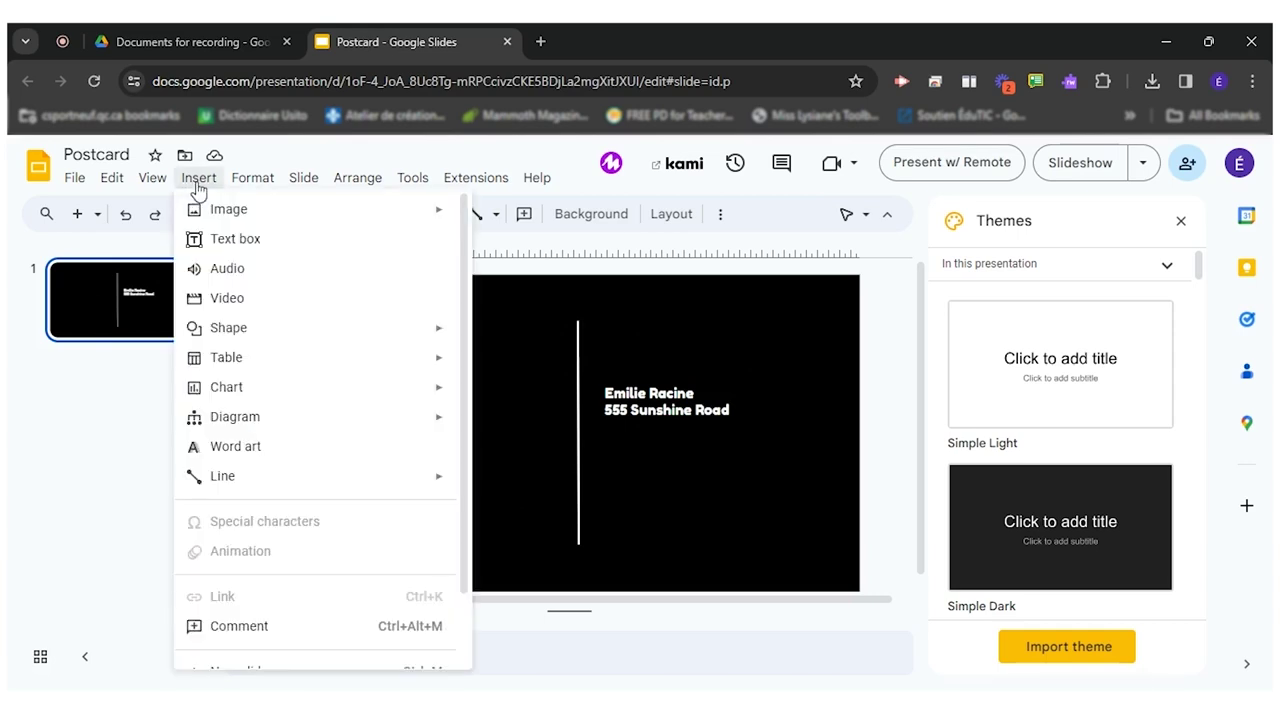
pyautogui.click(246, 300)
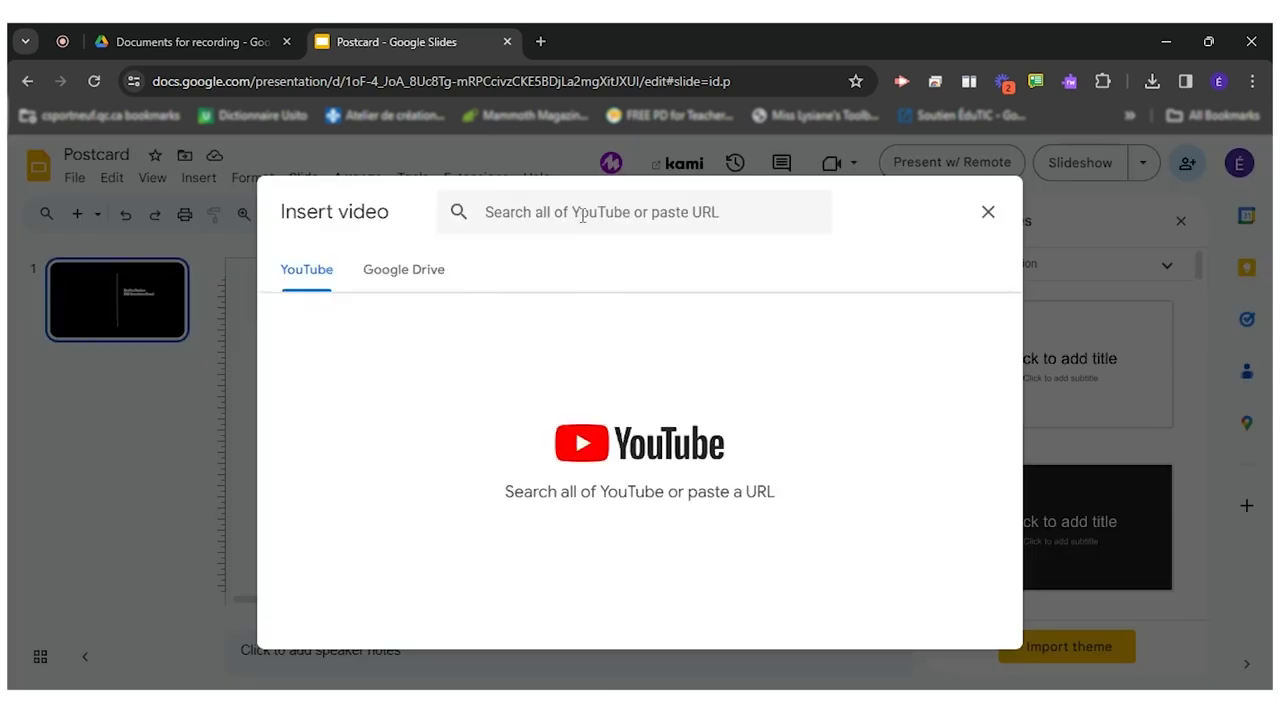
pyautogui.click(578, 215)
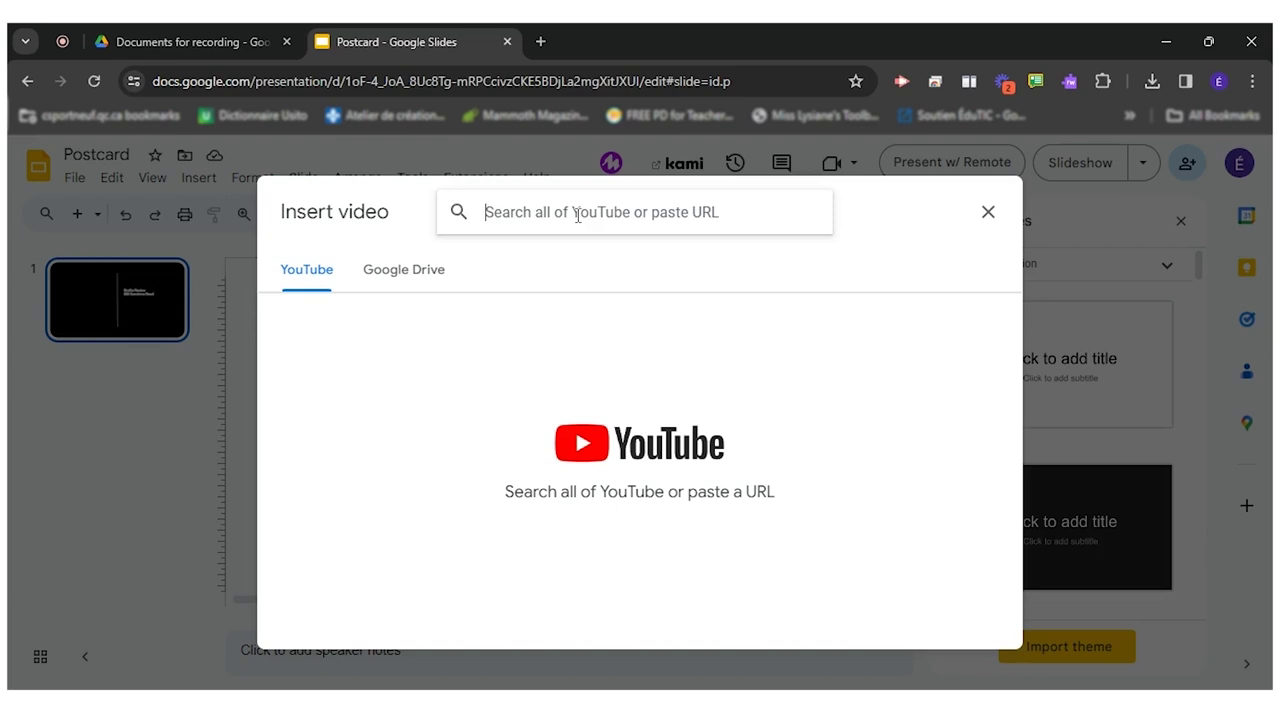
pyautogui.write('pa')
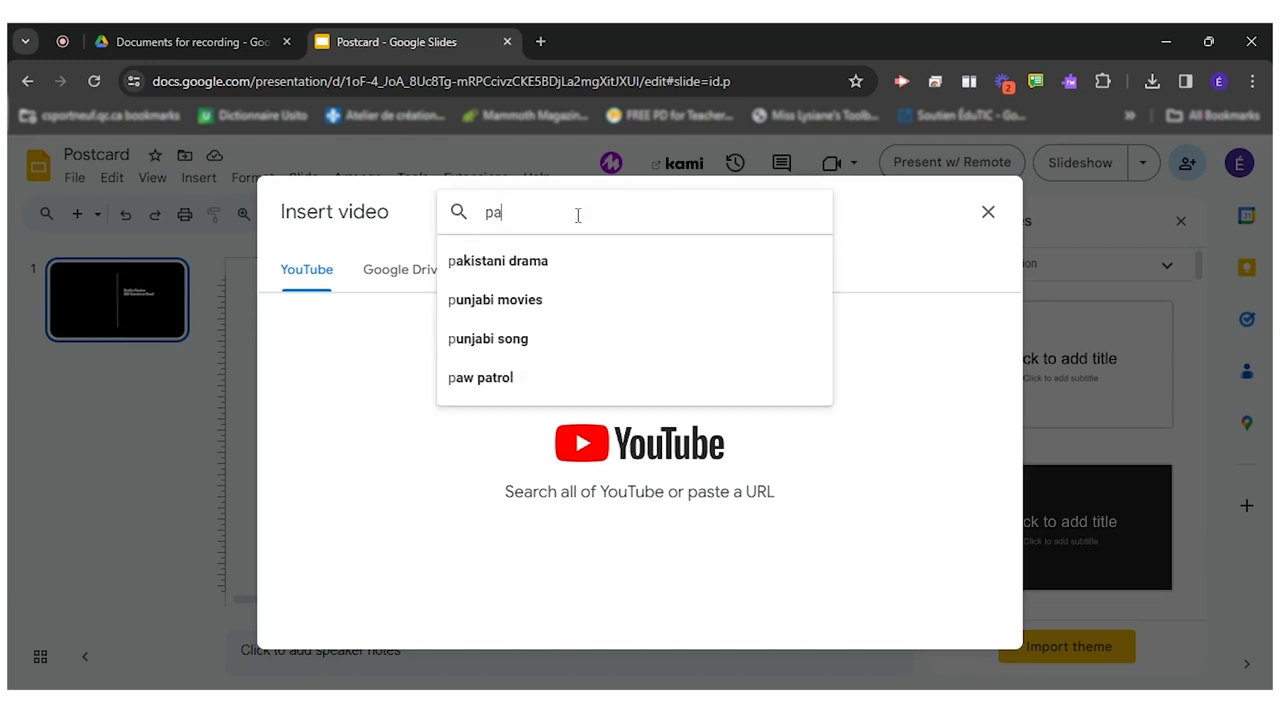
pyautogui.write('nda bears')
pyautogui.press('Return')
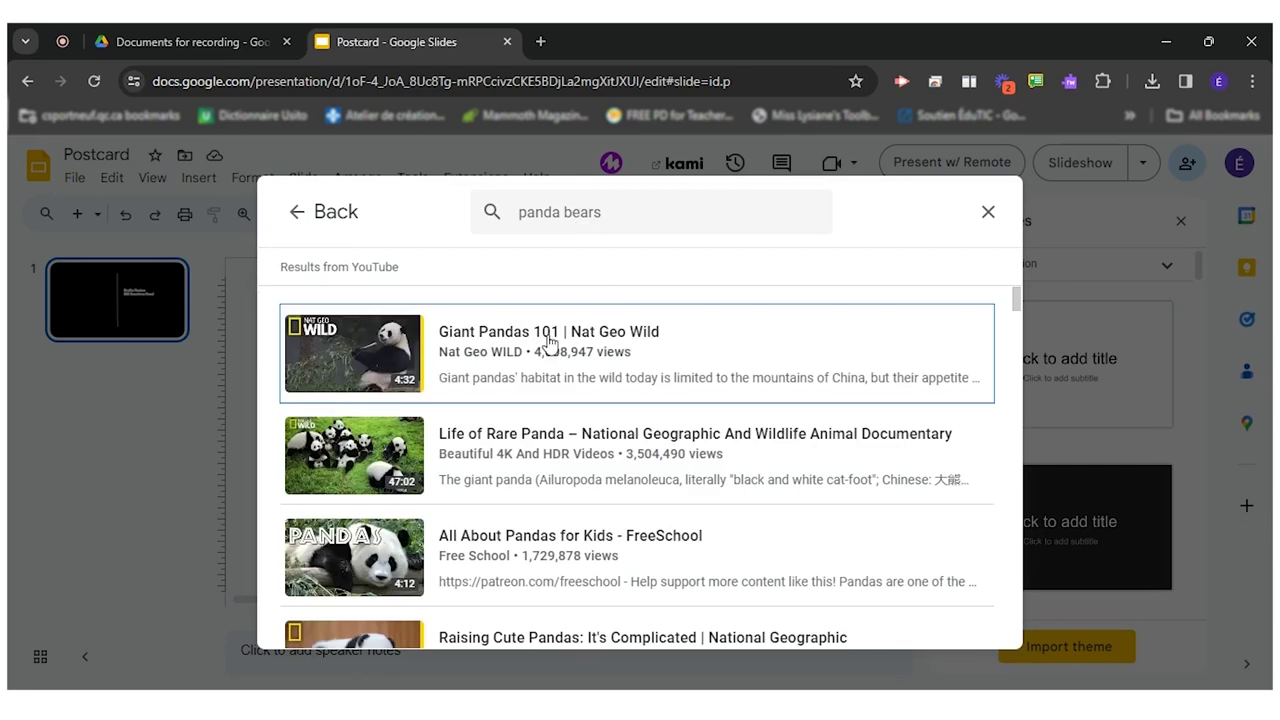
# - Insert the Giant Pandas 101 | Nat Geo Wild video onto the slide
pyautogui.scroll(-1, 587, 583)
pyautogui.scroll(-1, 587, 583)
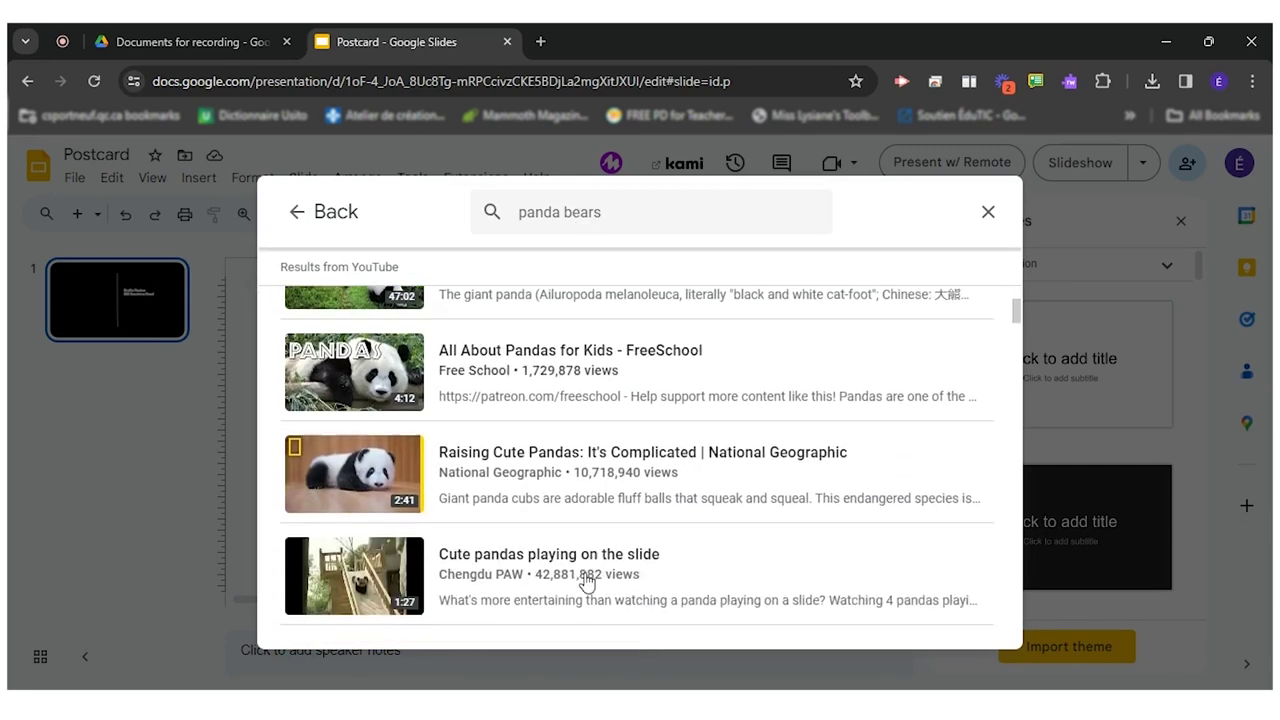
pyautogui.scroll(-1, 587, 583)
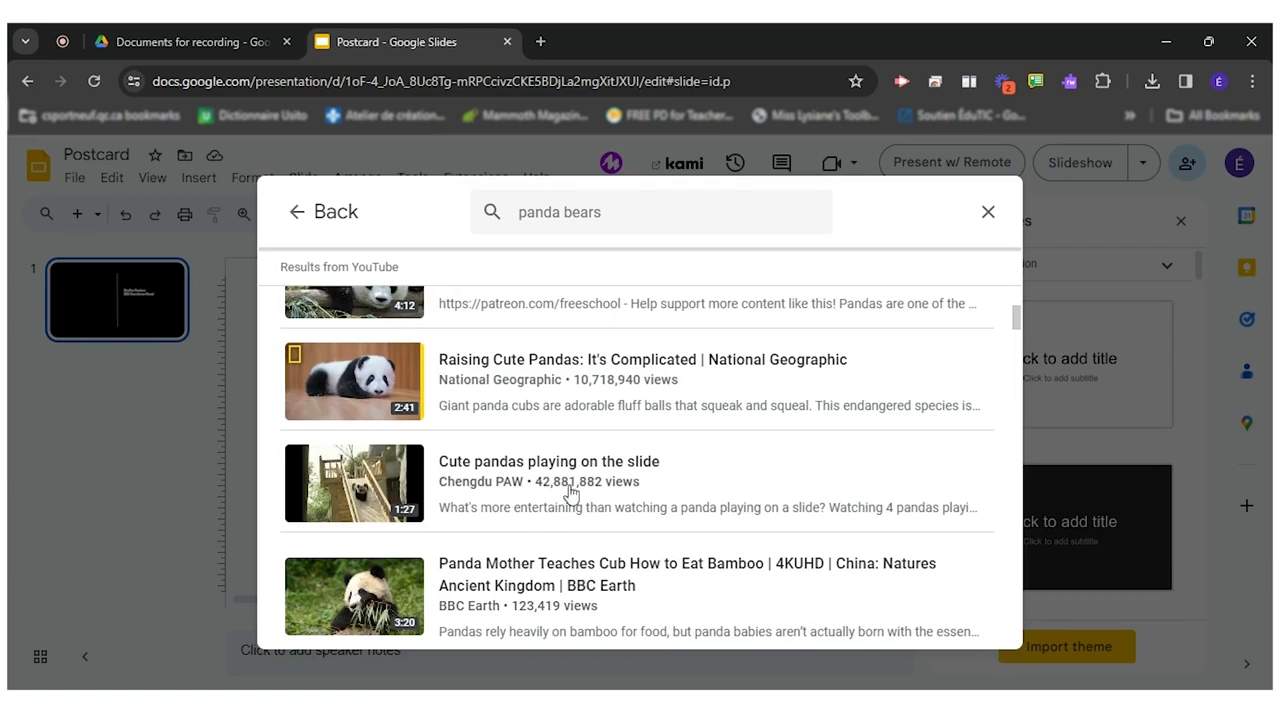
pyautogui.scroll(3, 570, 490)
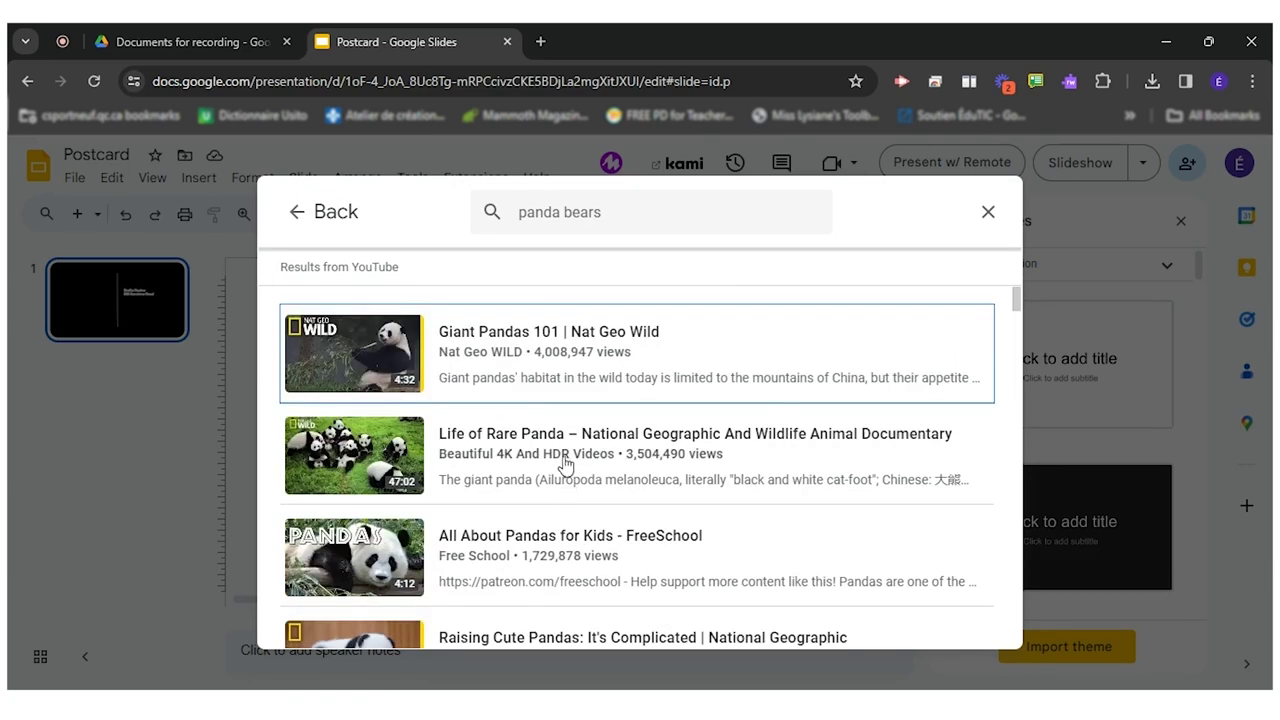
pyautogui.click(537, 347)
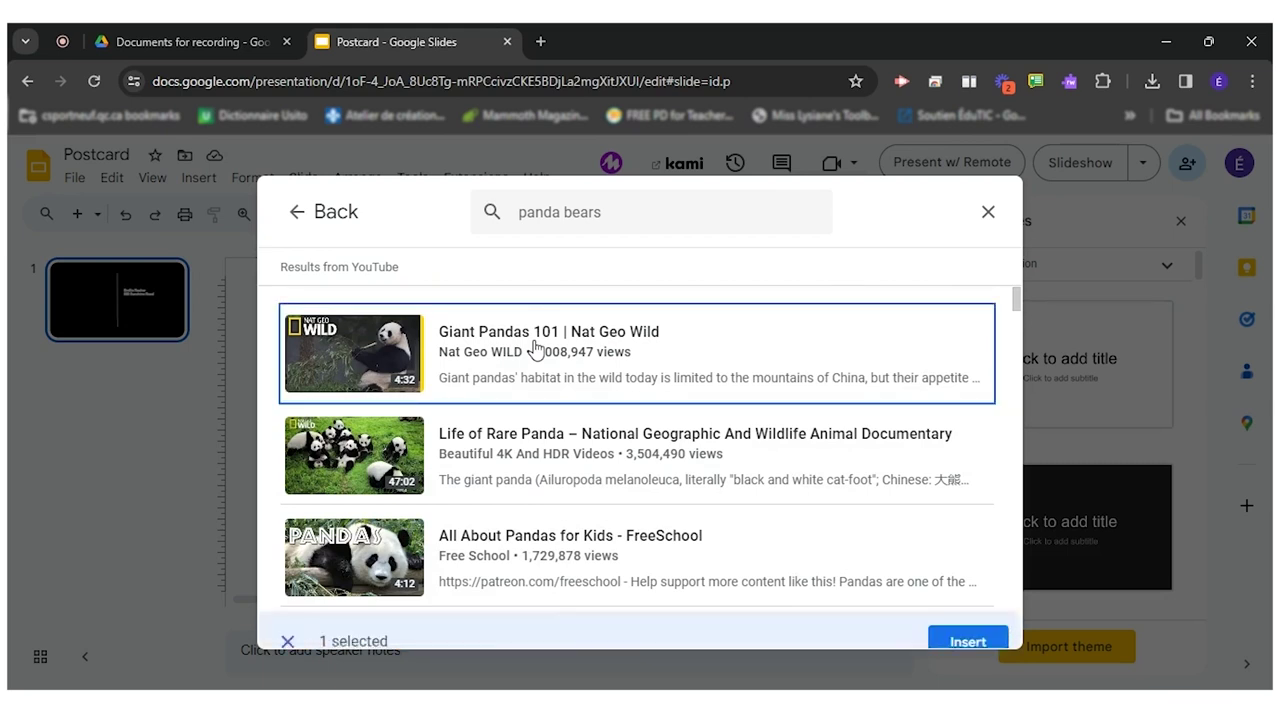
pyautogui.click(966, 621)
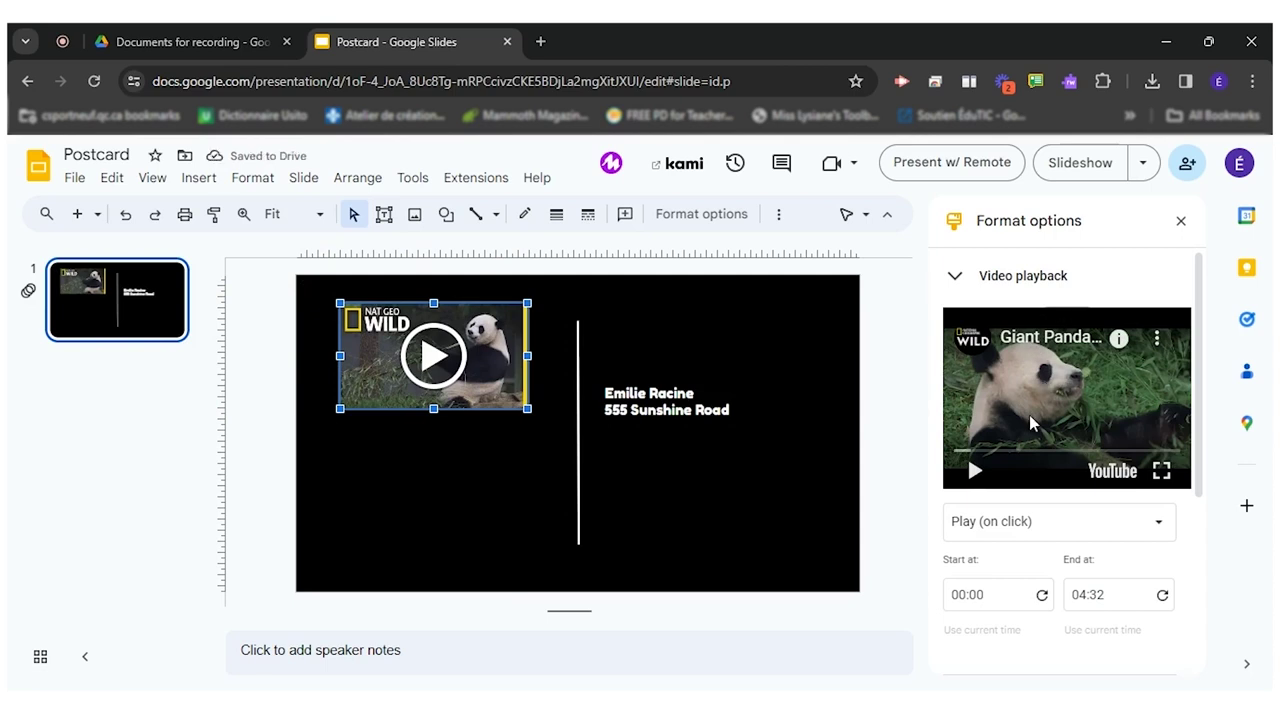
# - Set the video playback to start at 00:28 and end at 01:00
pyautogui.scroll(-2, 1030, 474)
pyautogui.scroll(1, 1030, 476)
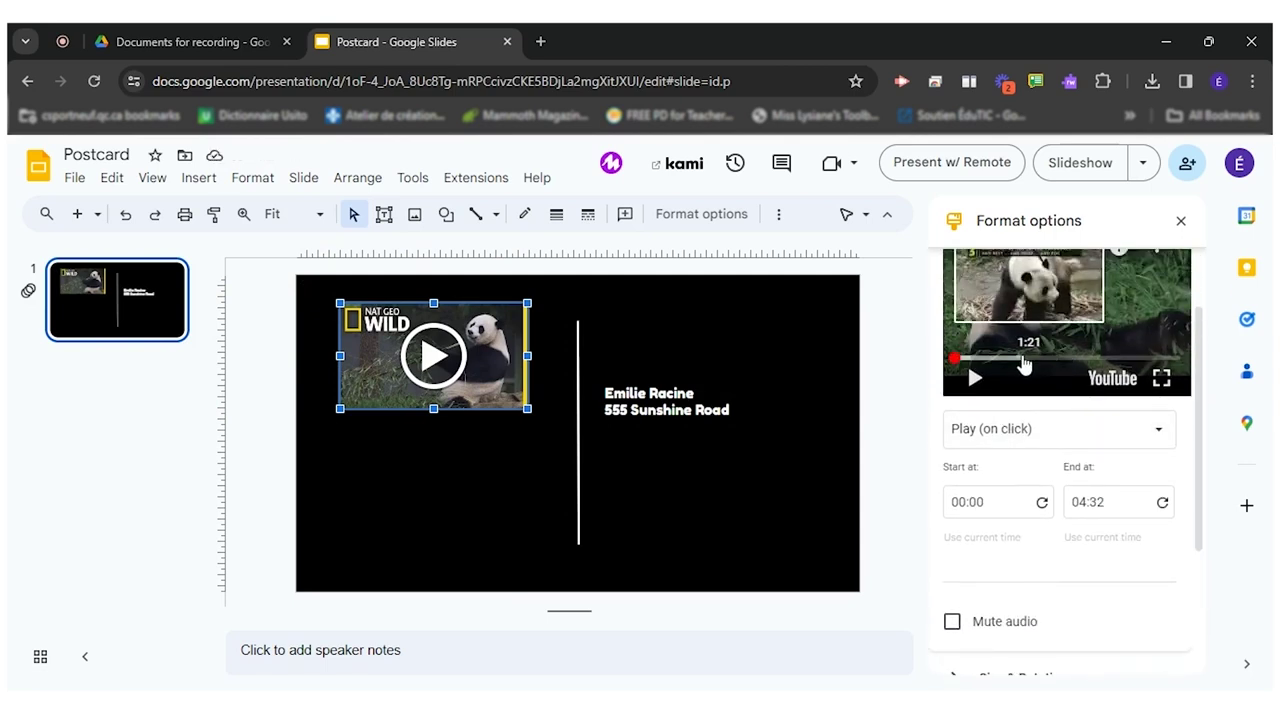
pyautogui.click(990, 502)
pyautogui.doubleClick(990, 502)
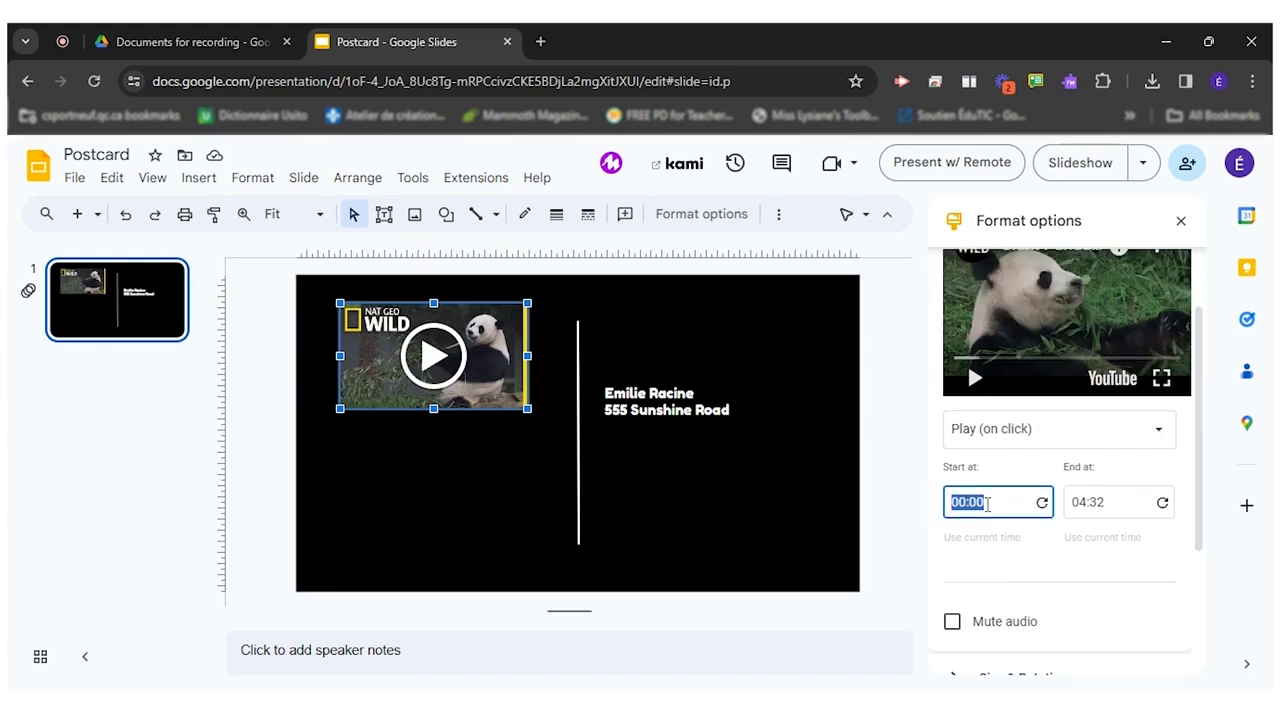
pyautogui.click(990, 502)
pyautogui.press('BackSpace')
pyautogui.press('BackSpace')
pyautogui.write('28')
pyautogui.click(1122, 505)
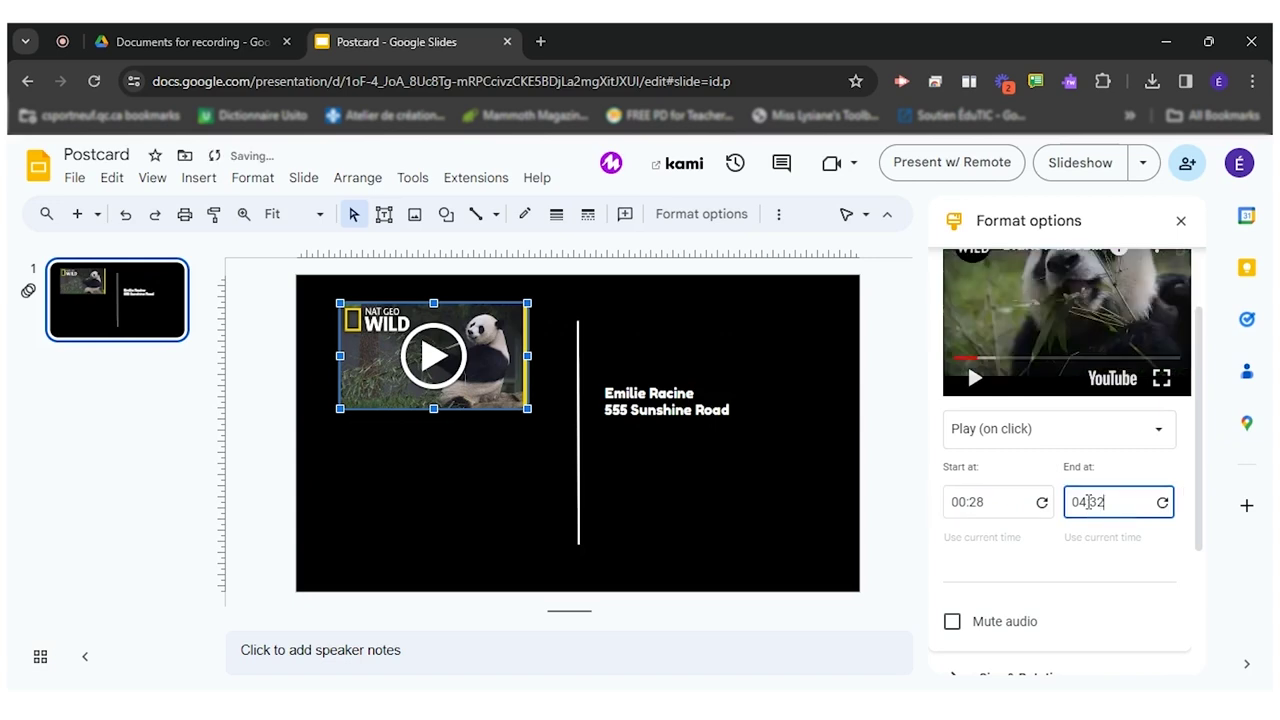
pyautogui.press('BackSpace')
pyautogui.write('1')
pyautogui.press('BackSpace')
pyautogui.press('BackSpace')
pyautogui.write('00')
# - Make the video play automatically with its audio muted
pyautogui.click(1080, 434)
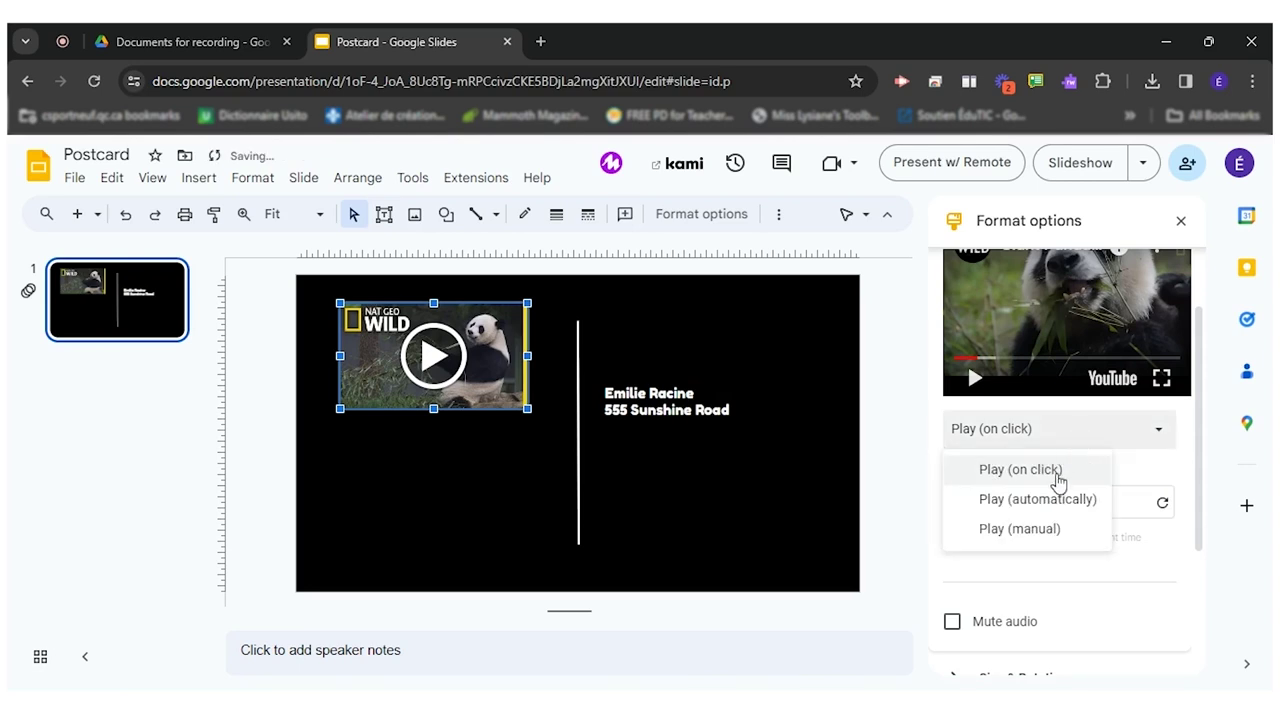
pyautogui.click(1042, 503)
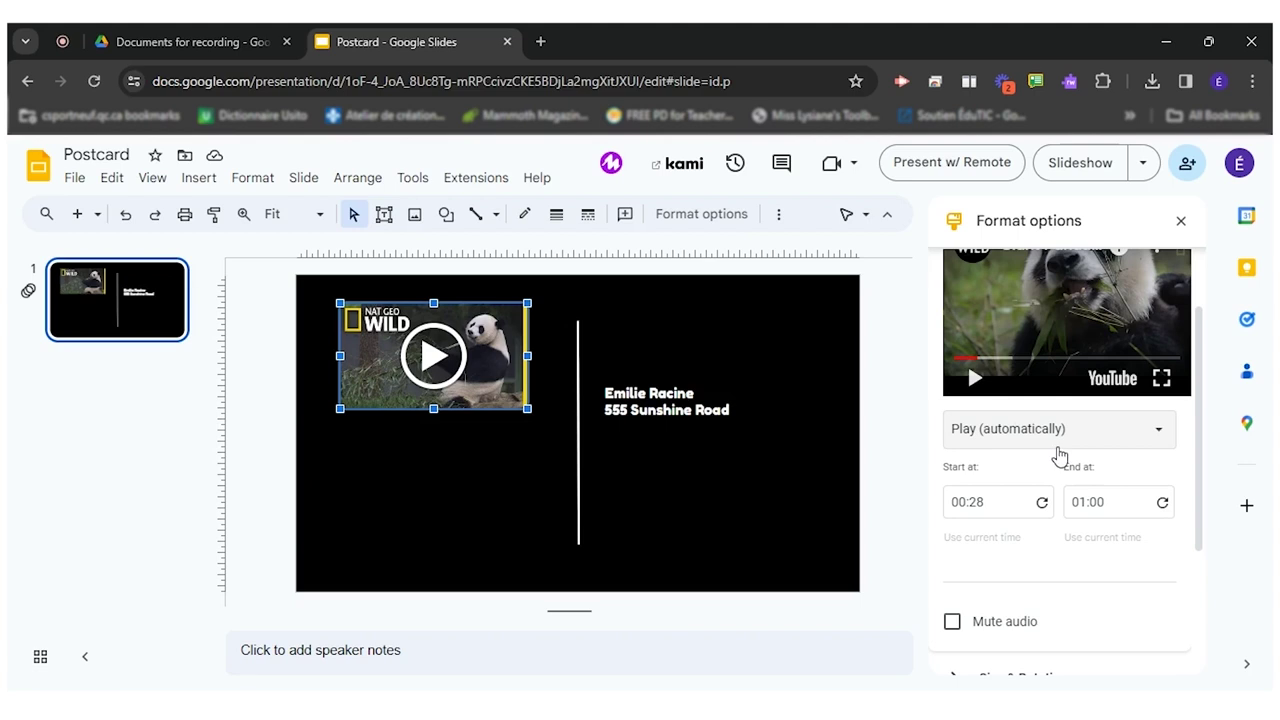
pyautogui.scroll(-3, 1055, 450)
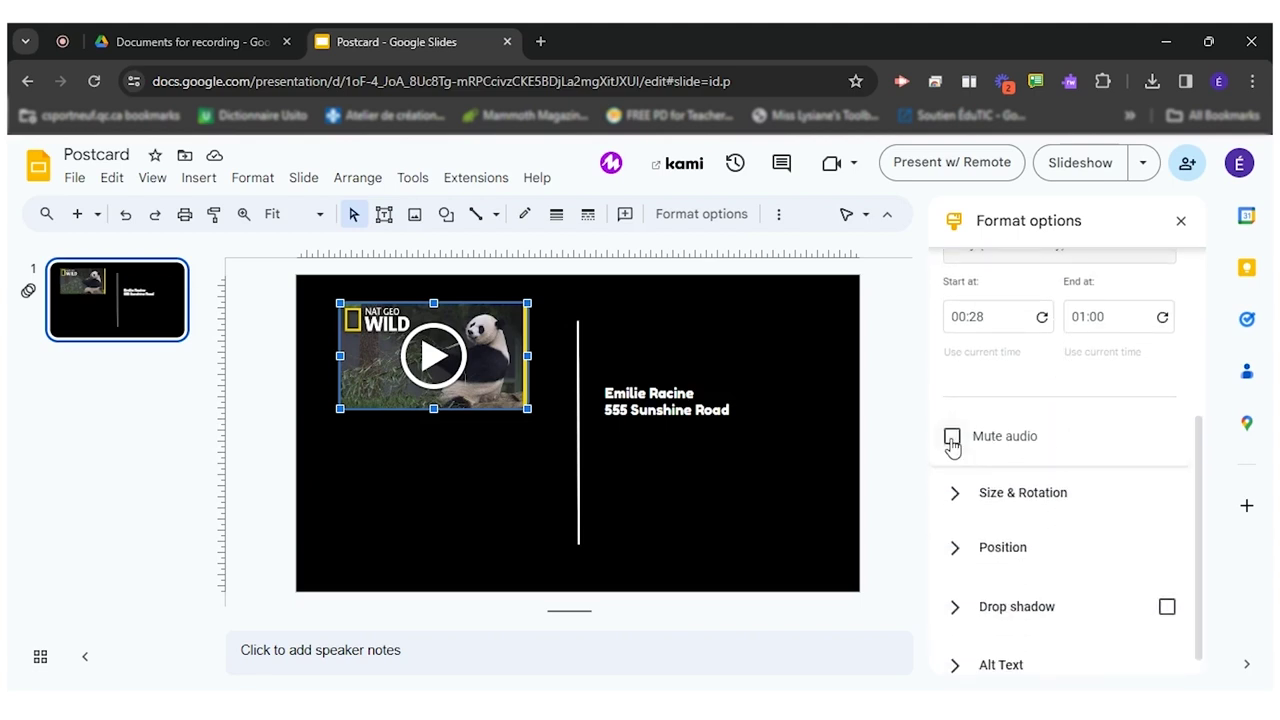
pyautogui.click(952, 438)
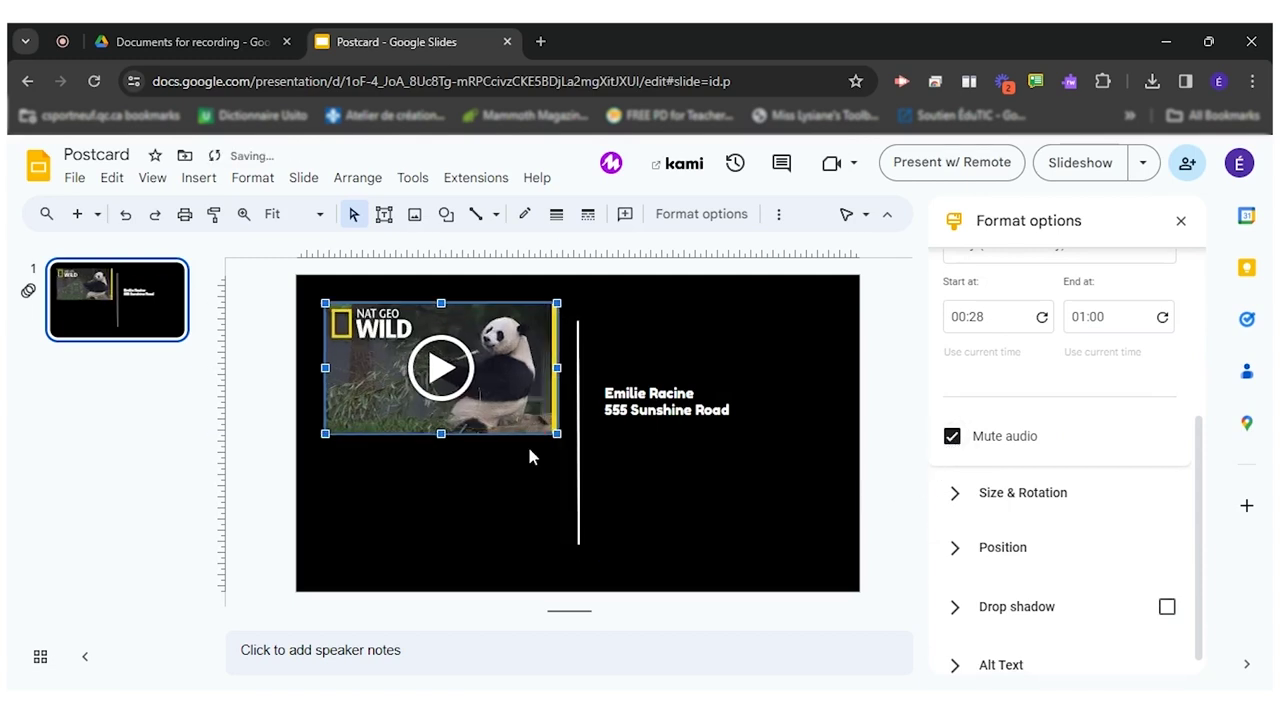
pyautogui.click(384, 214)
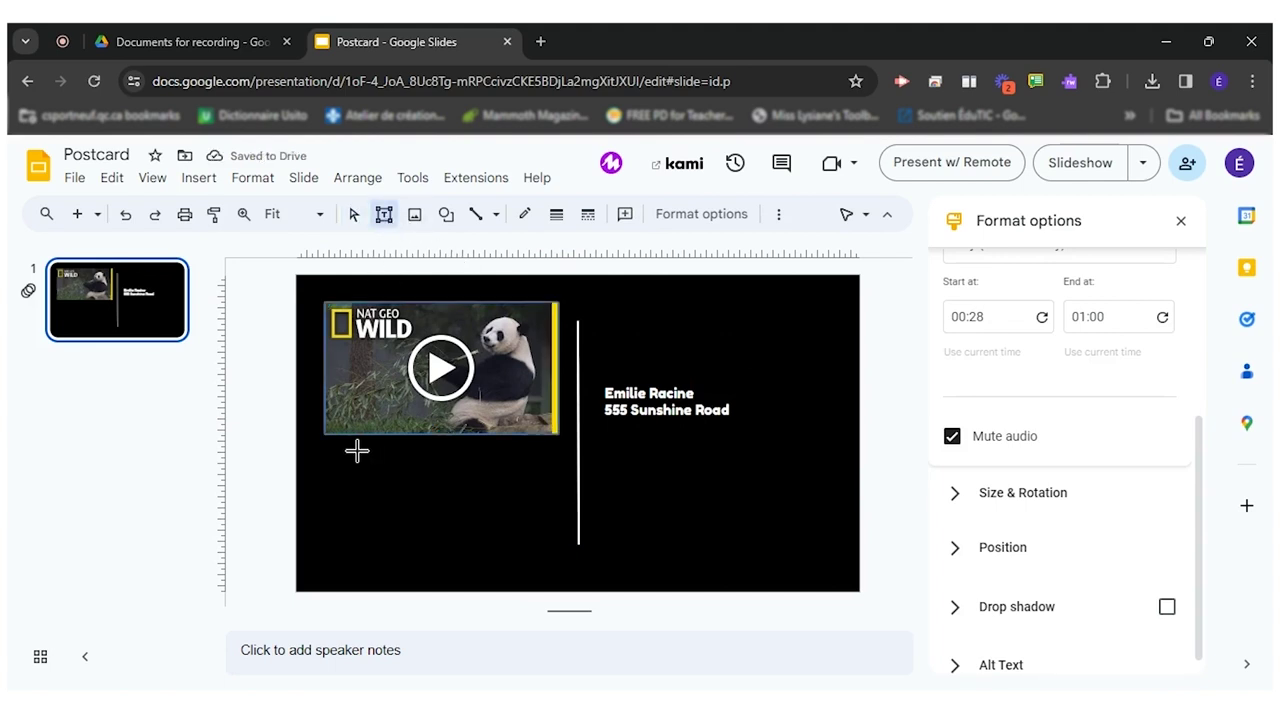
pyautogui.moveTo(329, 446); pyautogui.dragTo(563, 559)
pyautogui.click(751, 348)
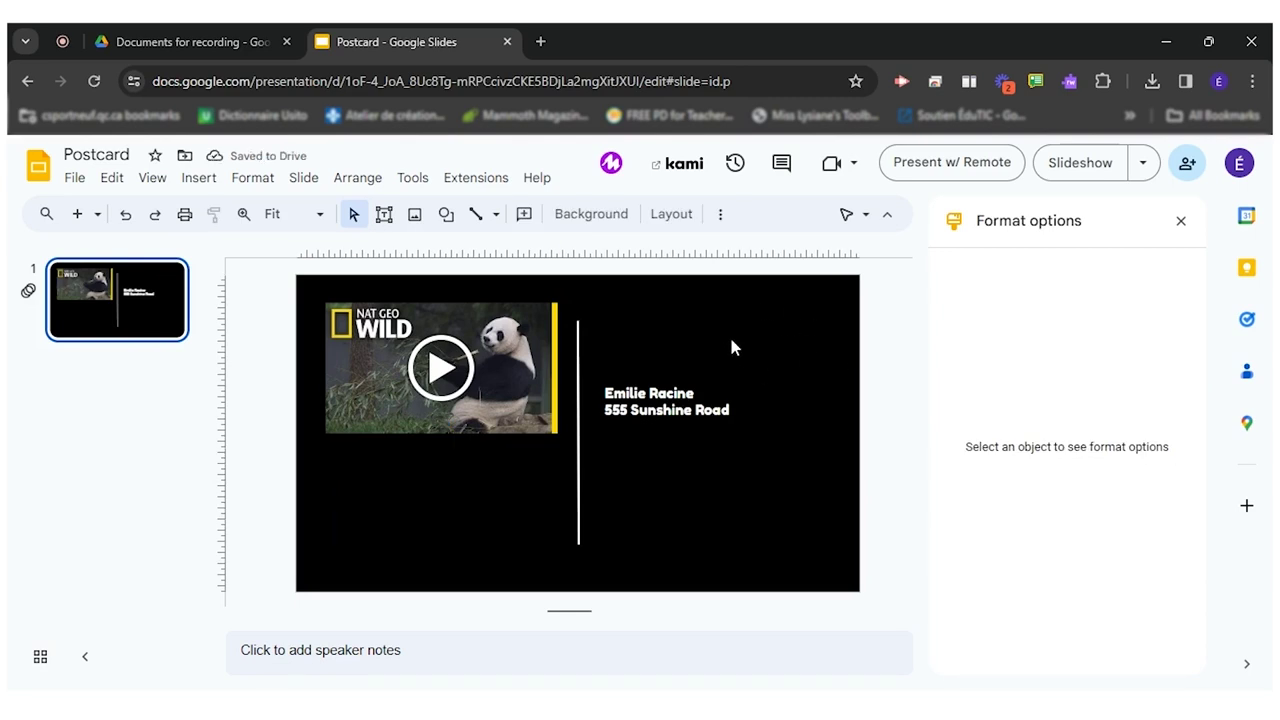
# - Search the web for a 'stamp' image from the Insert Image menu
pyautogui.click(199, 178)
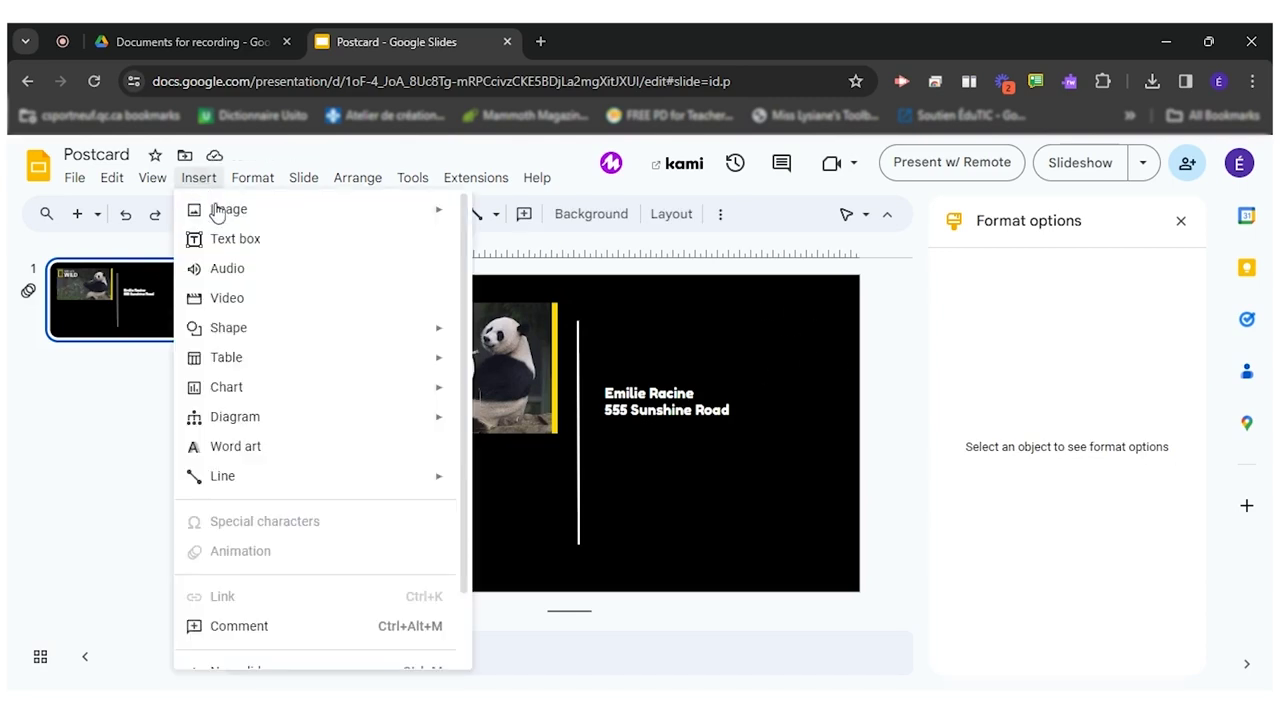
pyautogui.moveTo(228, 218)
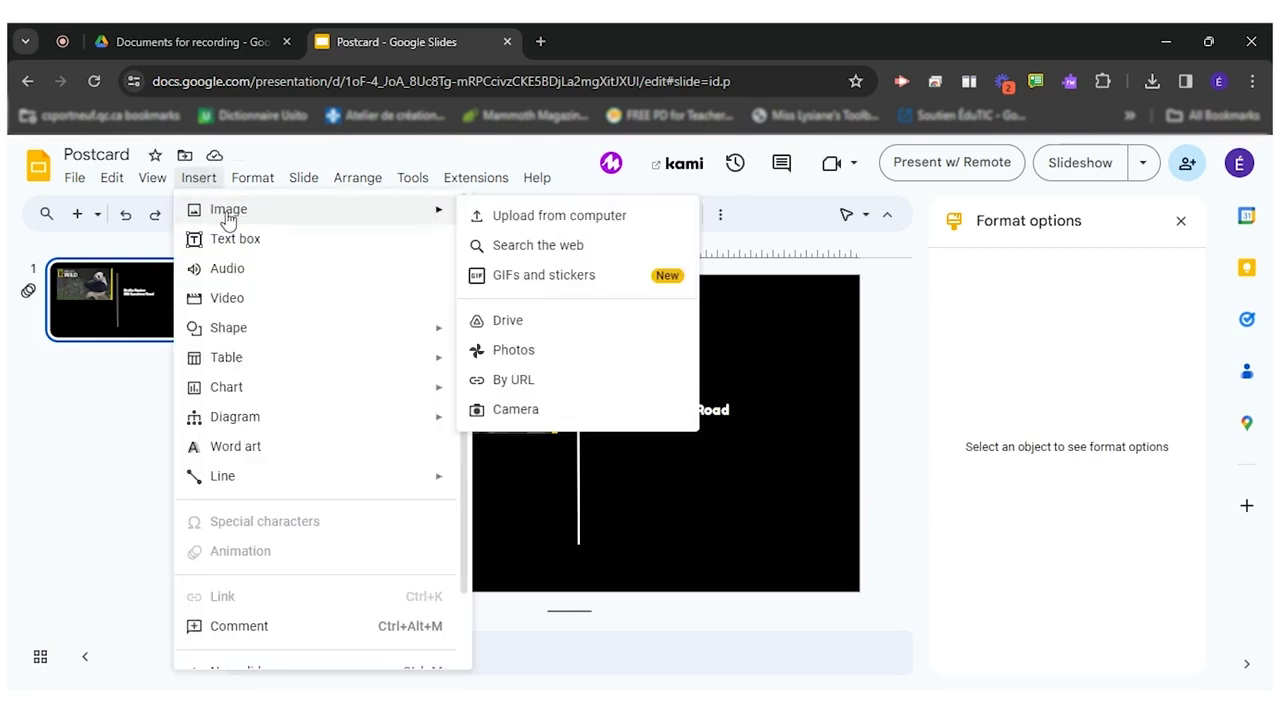
pyautogui.click(558, 247)
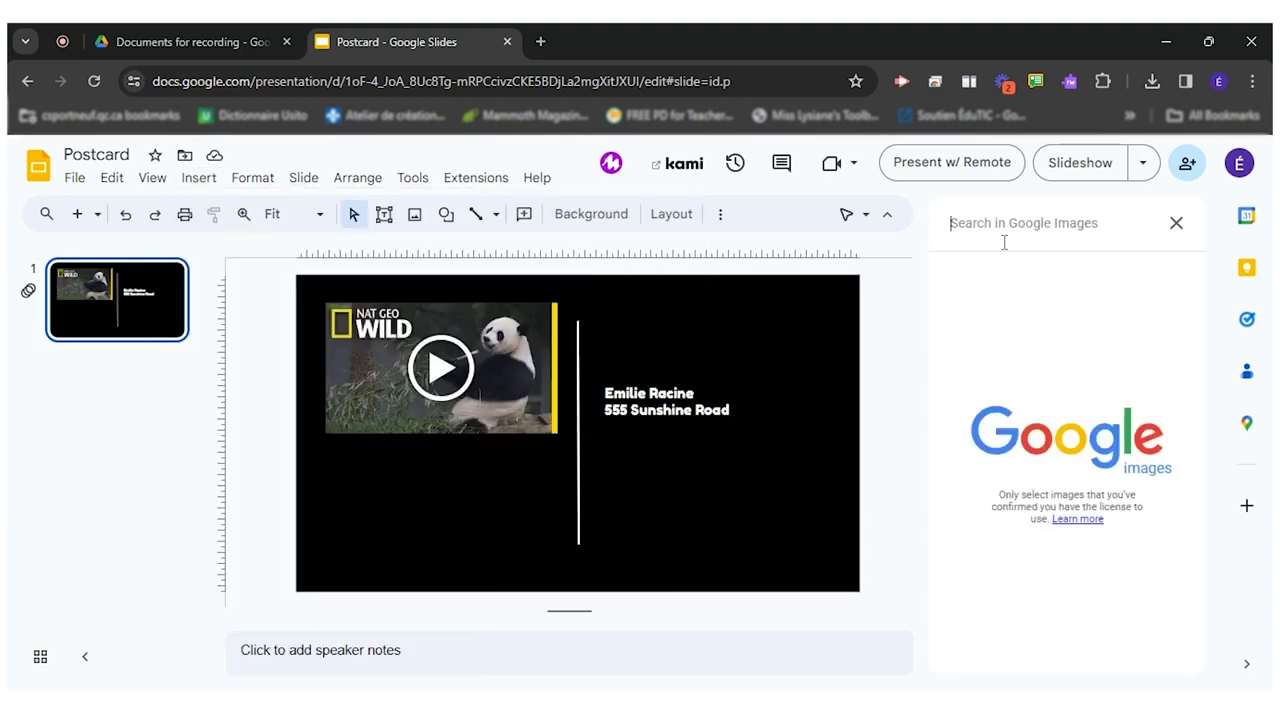
pyautogui.write('stamp')
pyautogui.press('Return')
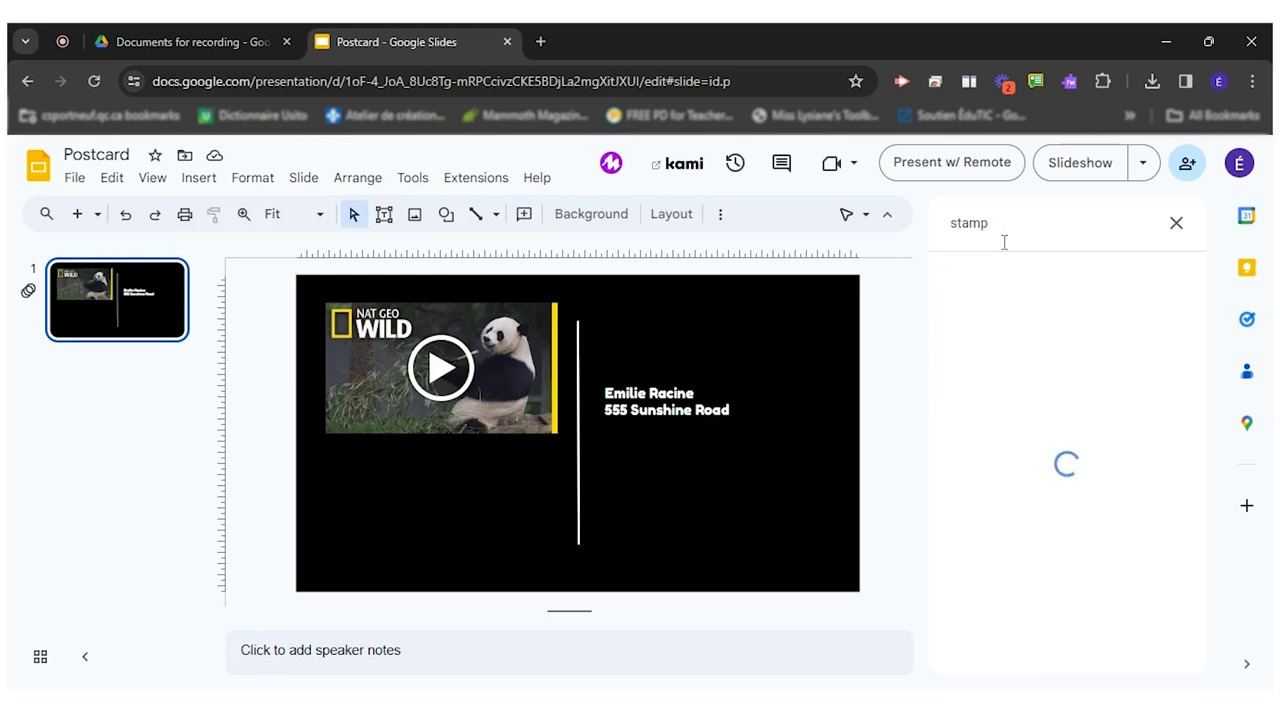
# - Insert the red stamp image, shrink it, and place it in the top-right corner
pyautogui.click(997, 358)
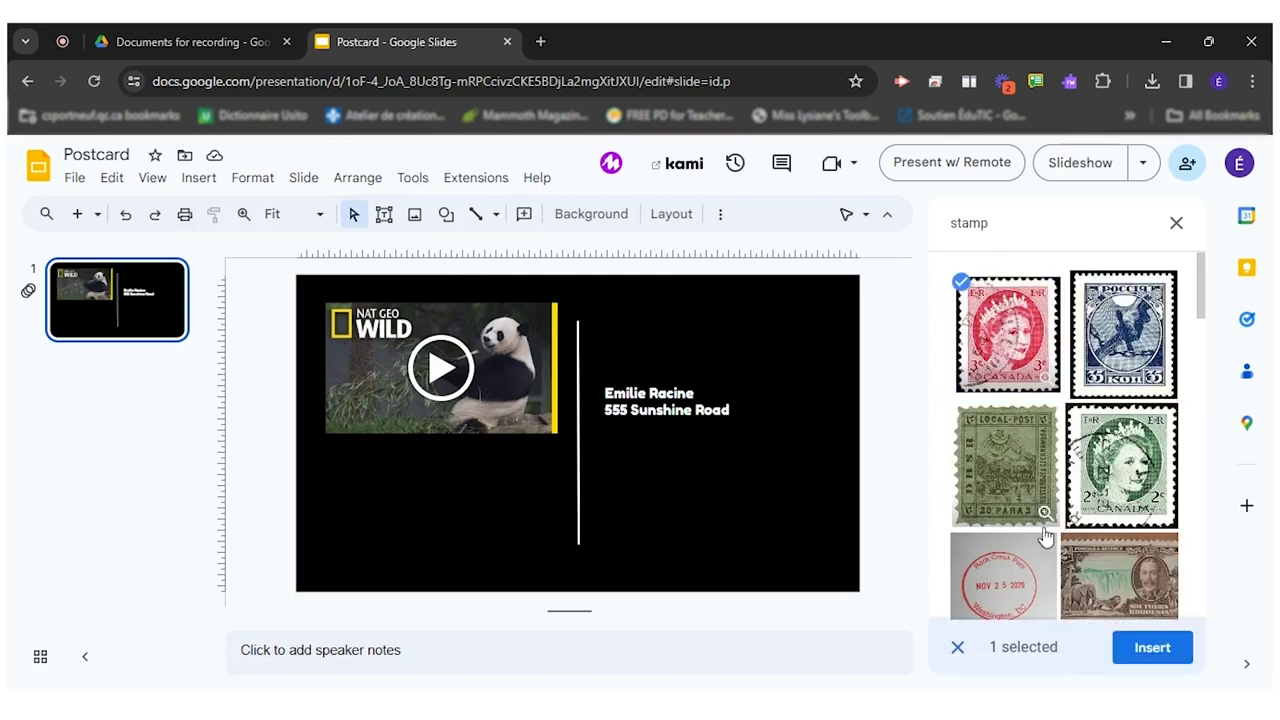
pyautogui.click(1148, 647)
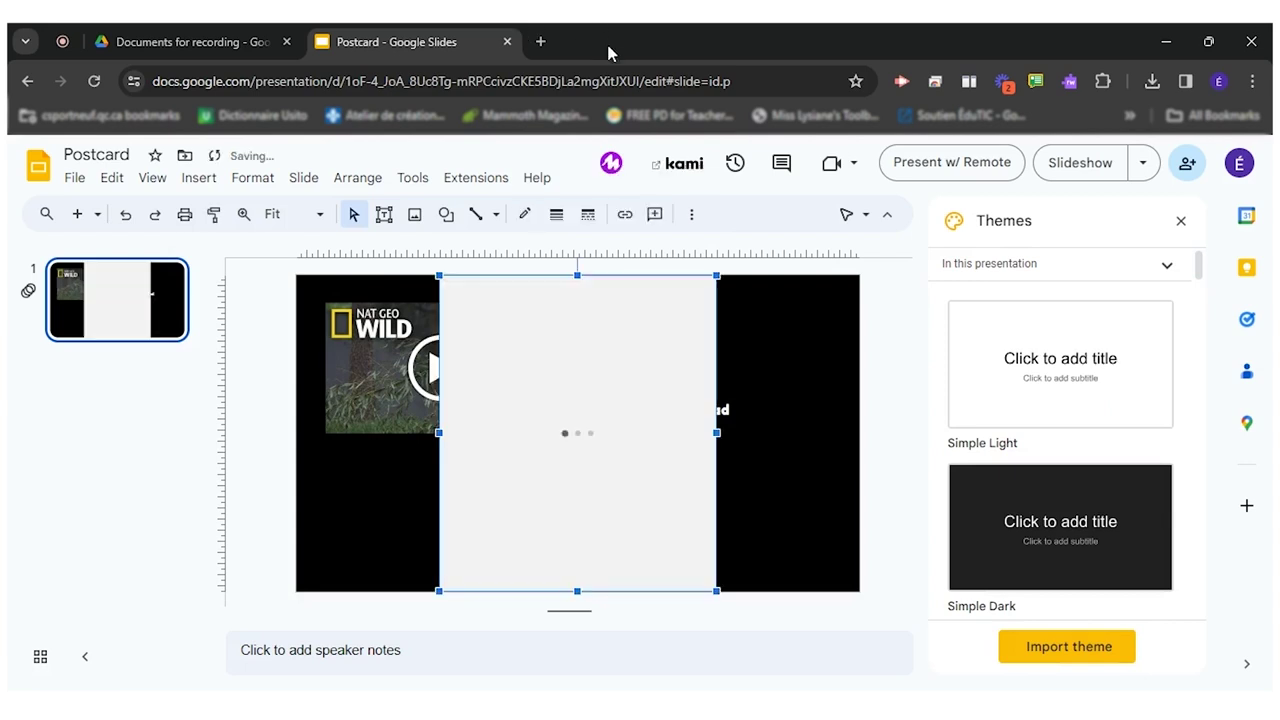
pyautogui.moveTo(716, 591); pyautogui.dragTo(814, 340)
pyautogui.click(1181, 221)
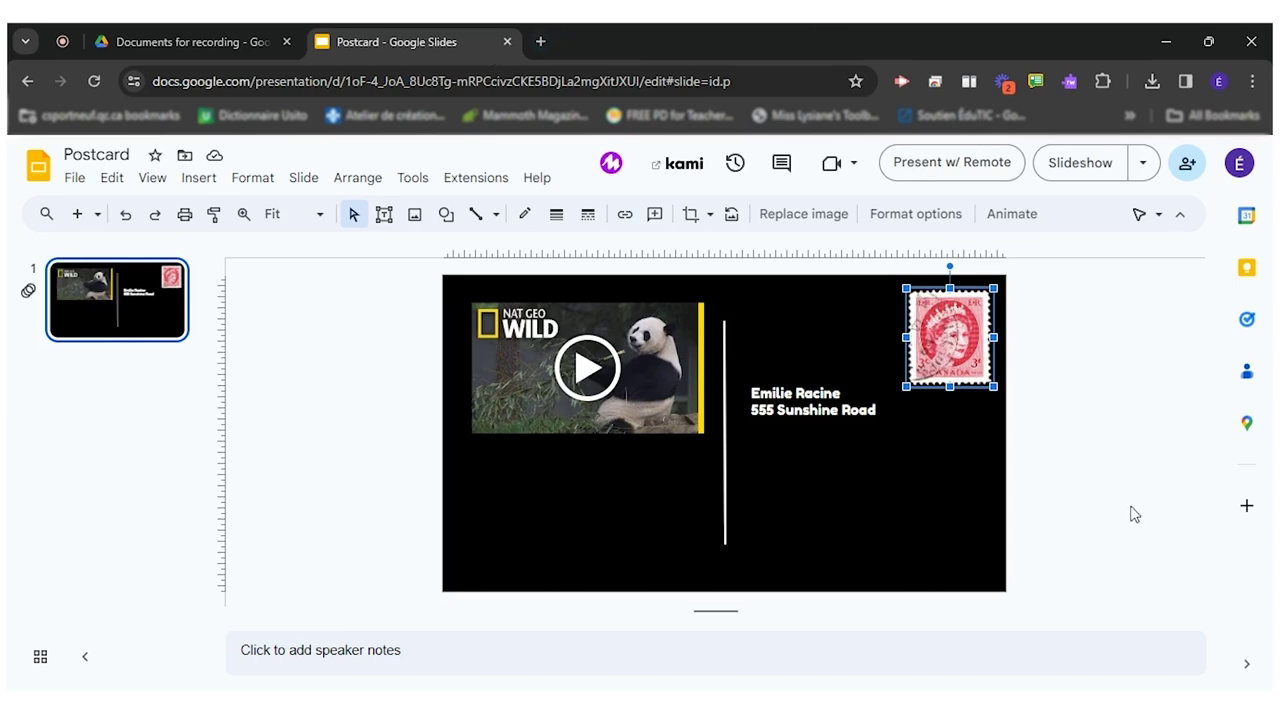
# - Open the Share dialog for Postcard and enter a person's name under Add people
pyautogui.click(1188, 166)
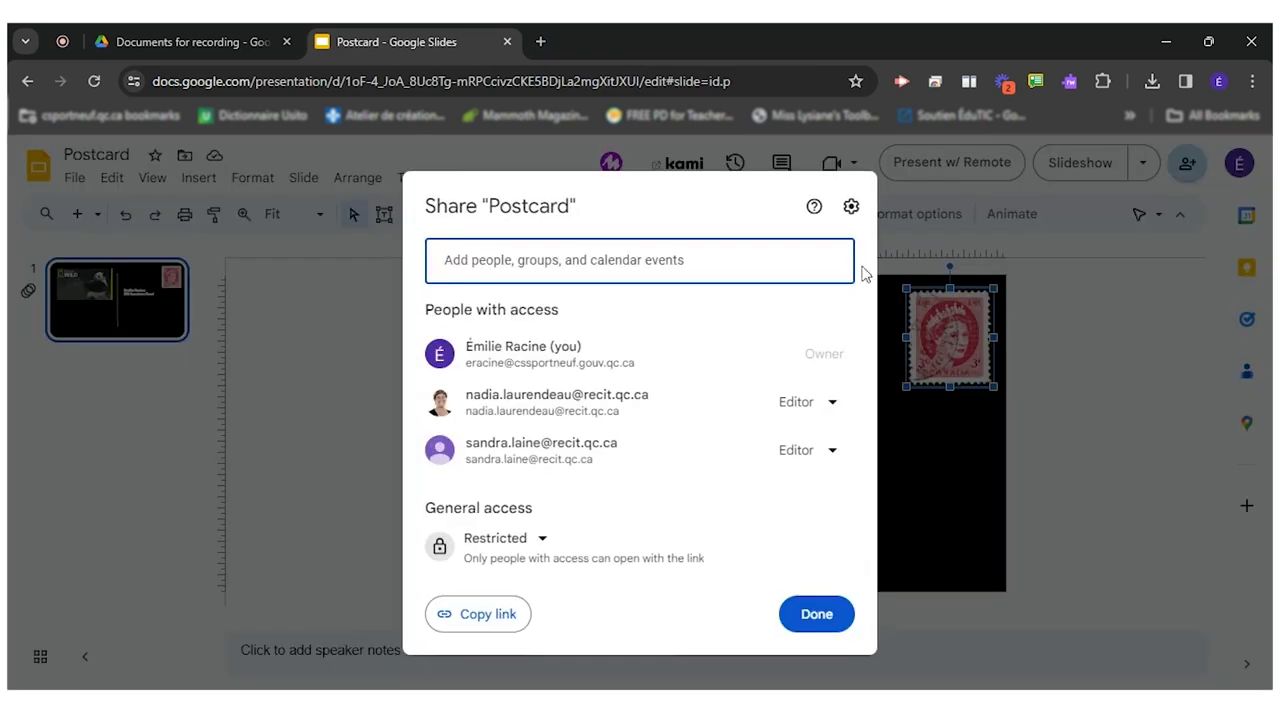
pyautogui.click(605, 262)
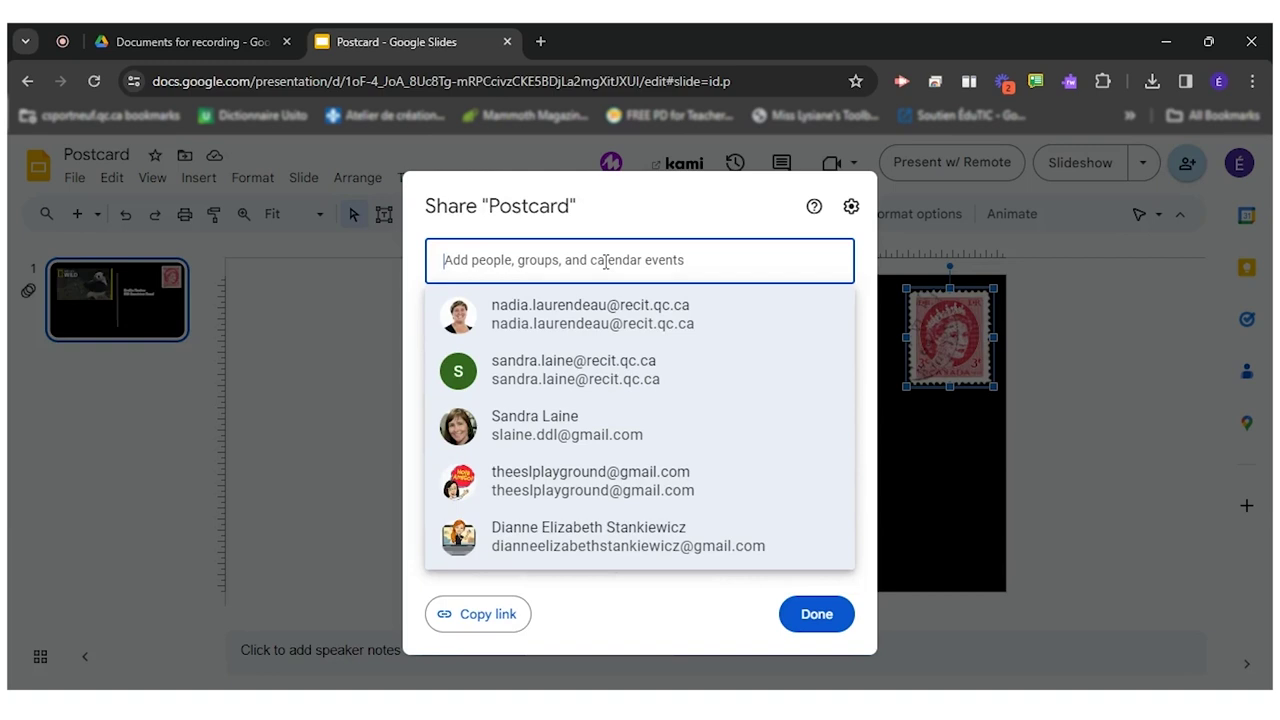
pyautogui.write('emem')
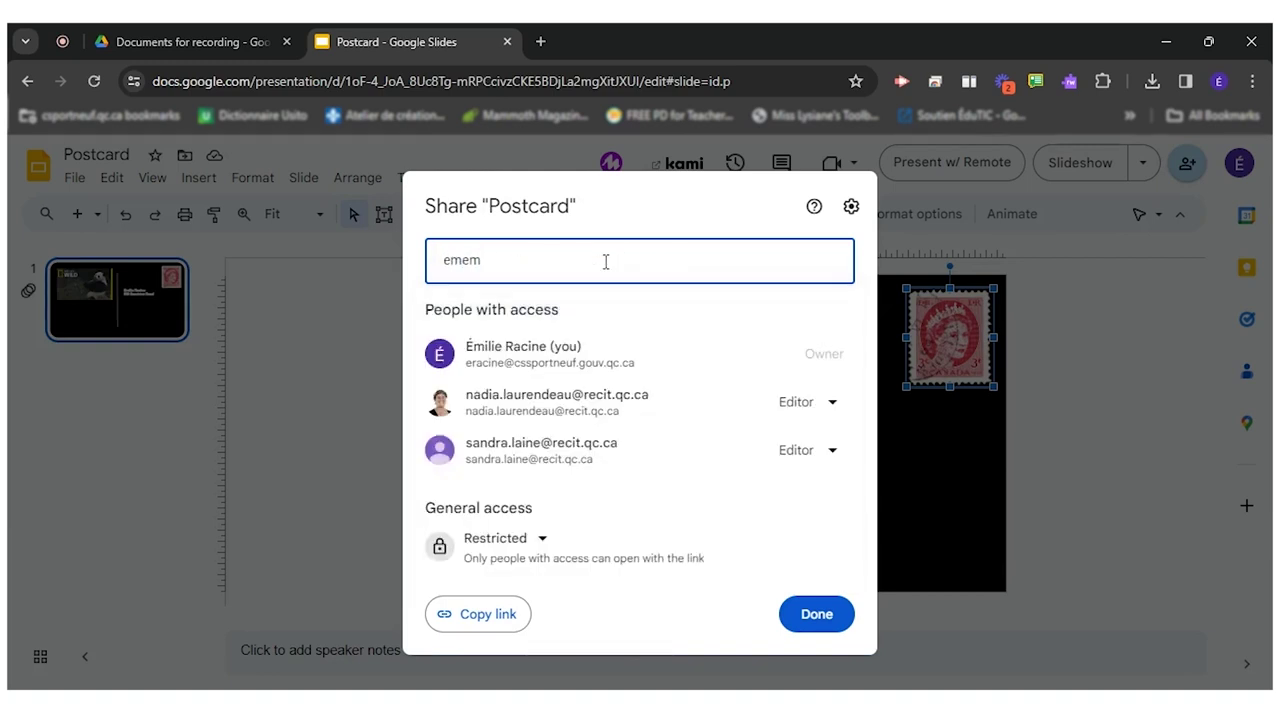
pyautogui.press('BackSpace')
pyautogui.write('le')
# - Copy the presentation link and leave general access set to Restricted
pyautogui.click(485, 615)
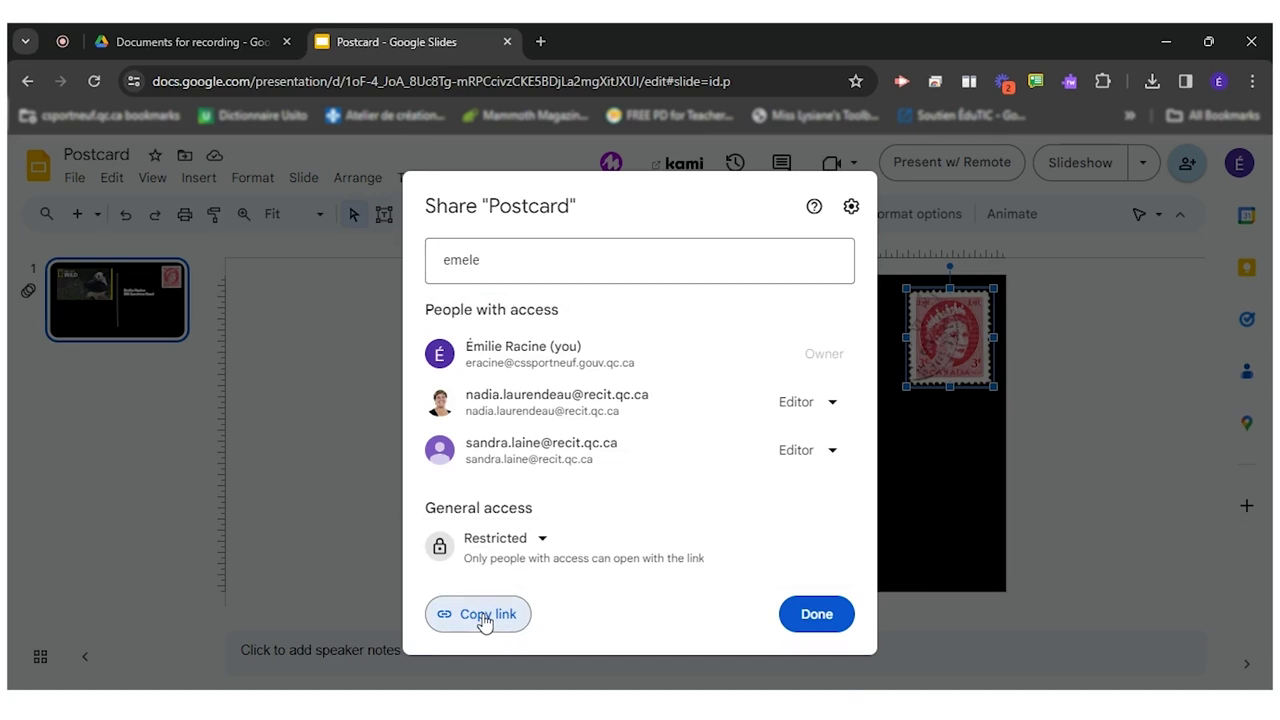
pyautogui.click(538, 545)
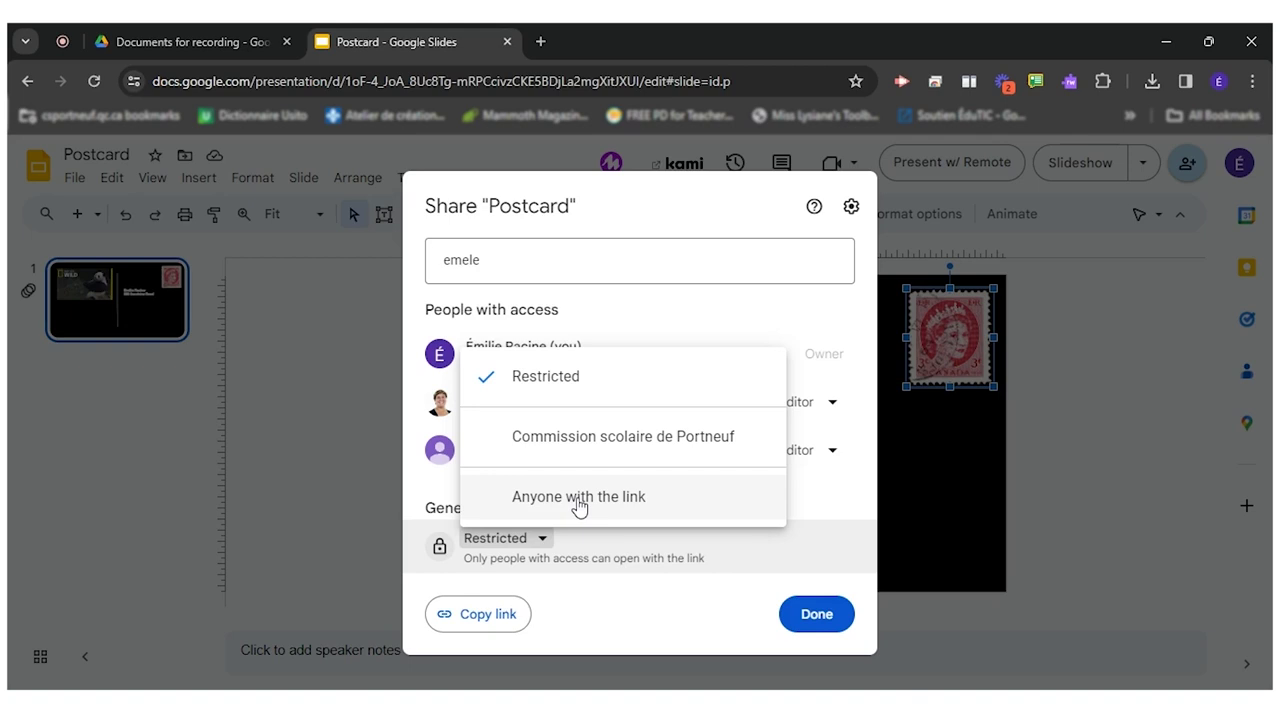
pyautogui.click(620, 620)
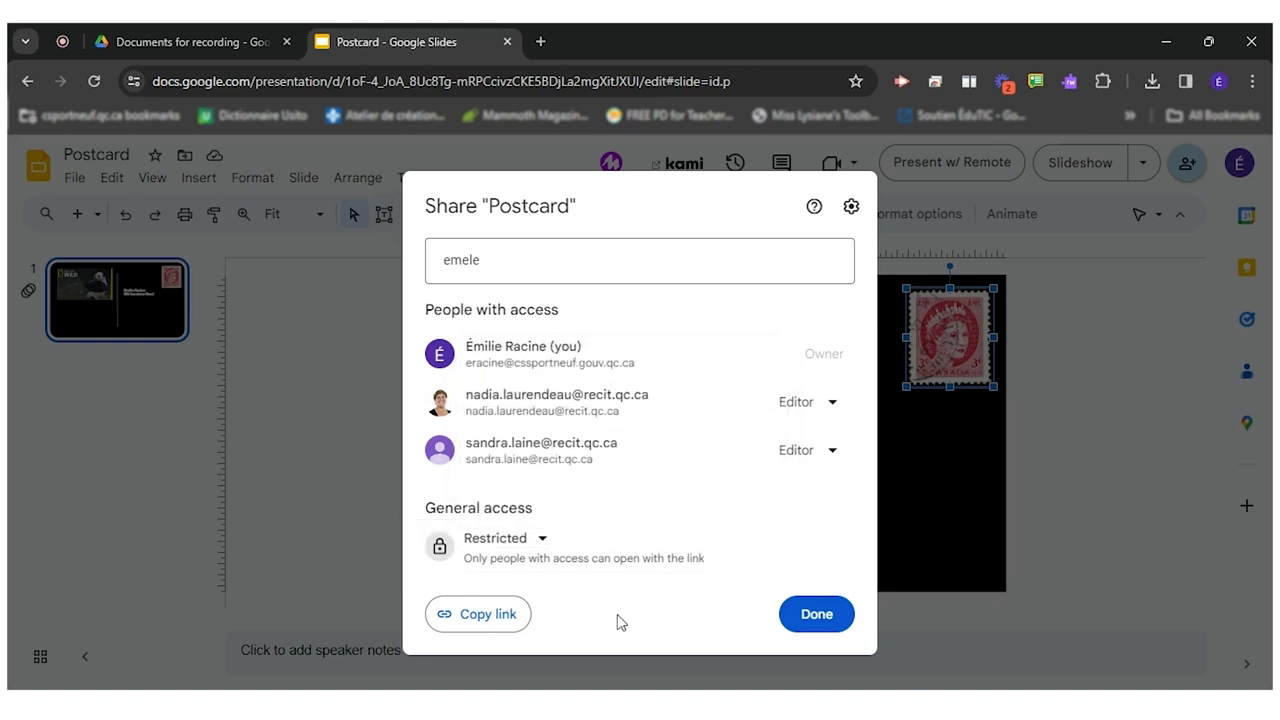